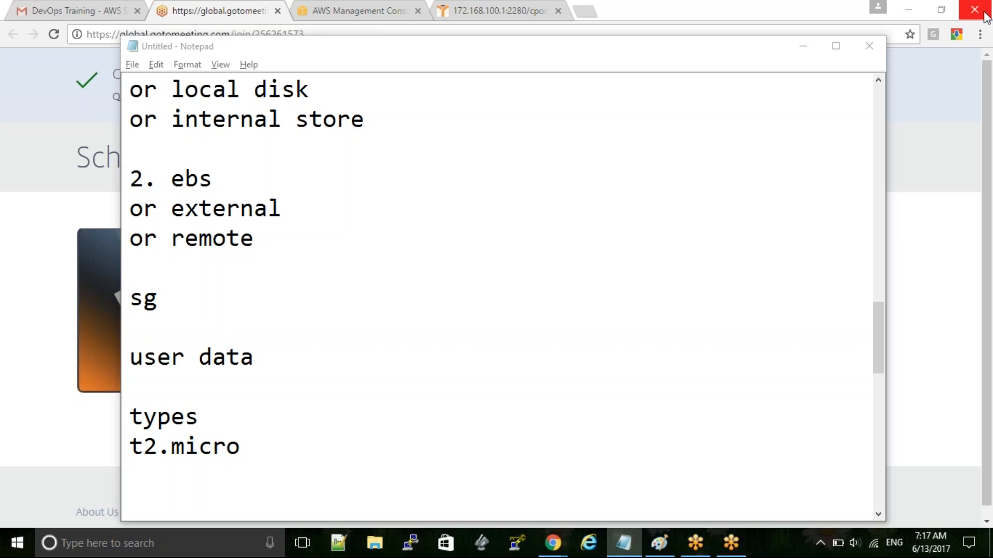
# Step: Open the EC2 service in the AWS console and start launching a new instance from the Instances page
pyautogui.click(972, 39)
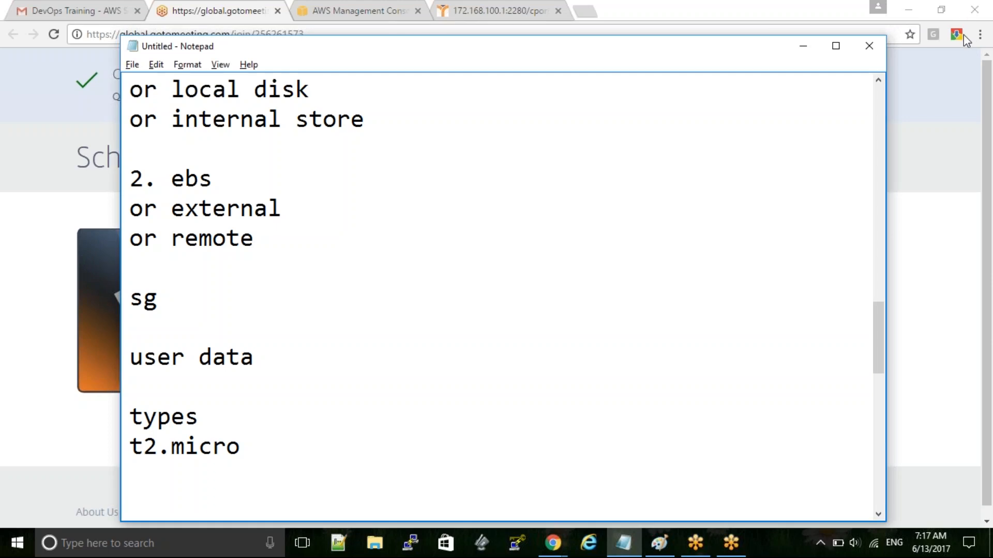
pyautogui.click(380, 15)
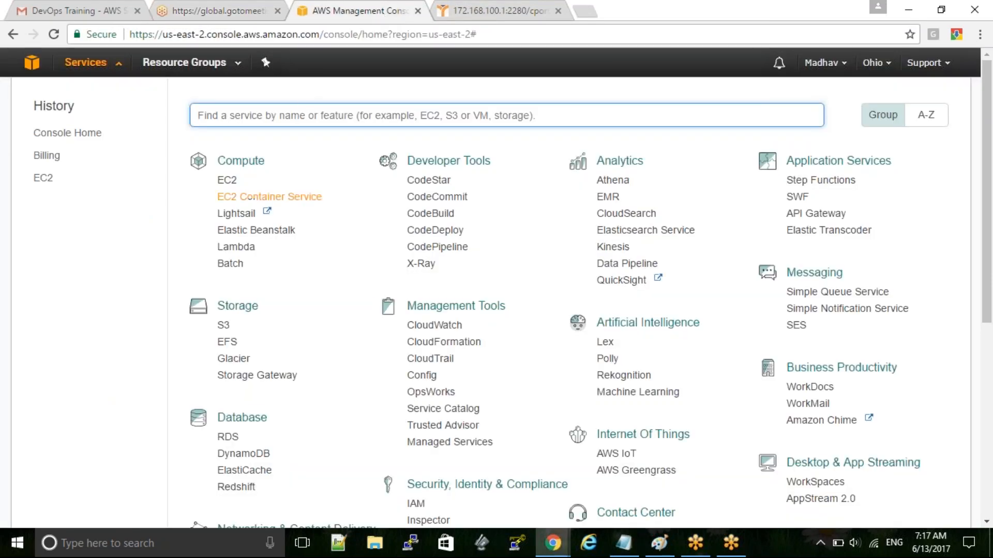
pyautogui.click(226, 181)
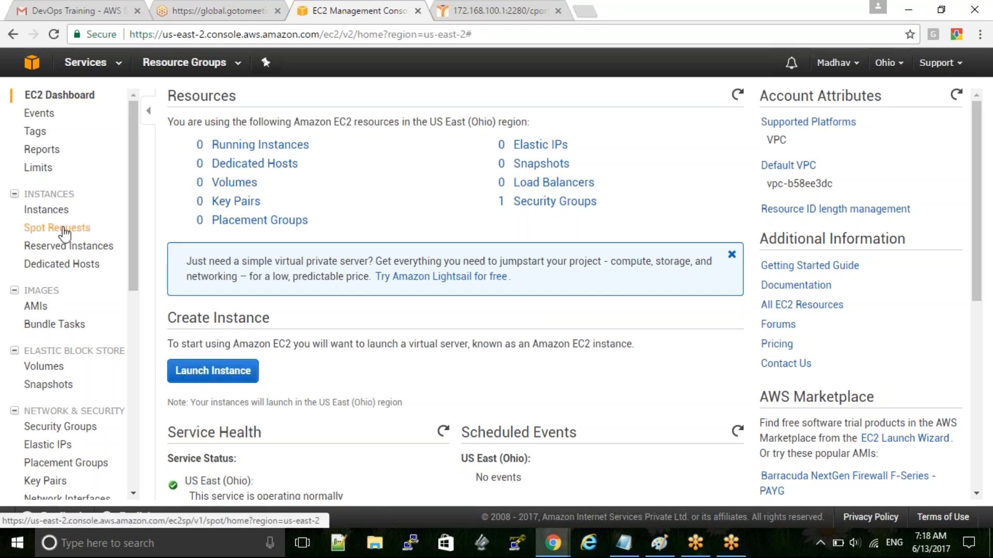
pyautogui.click(53, 213)
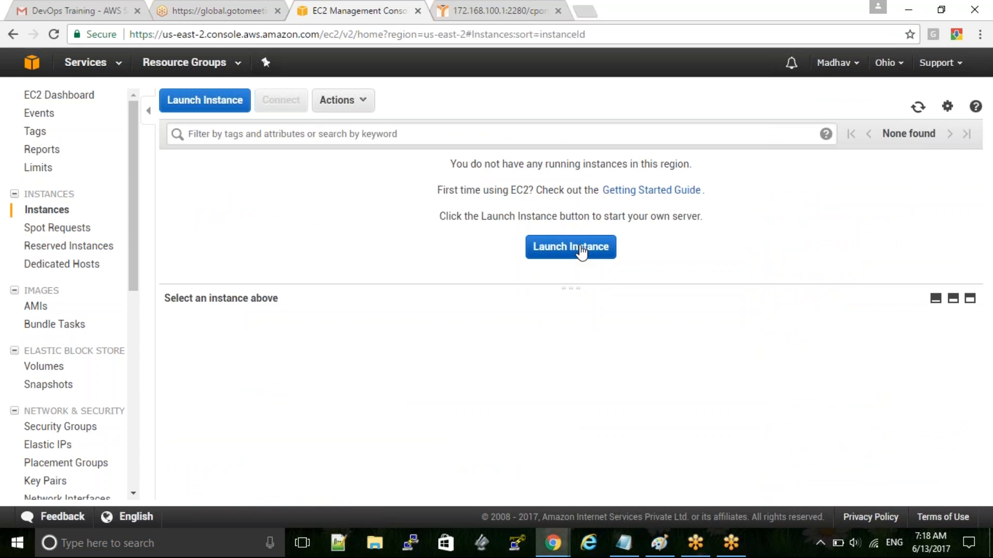
pyautogui.click(582, 253)
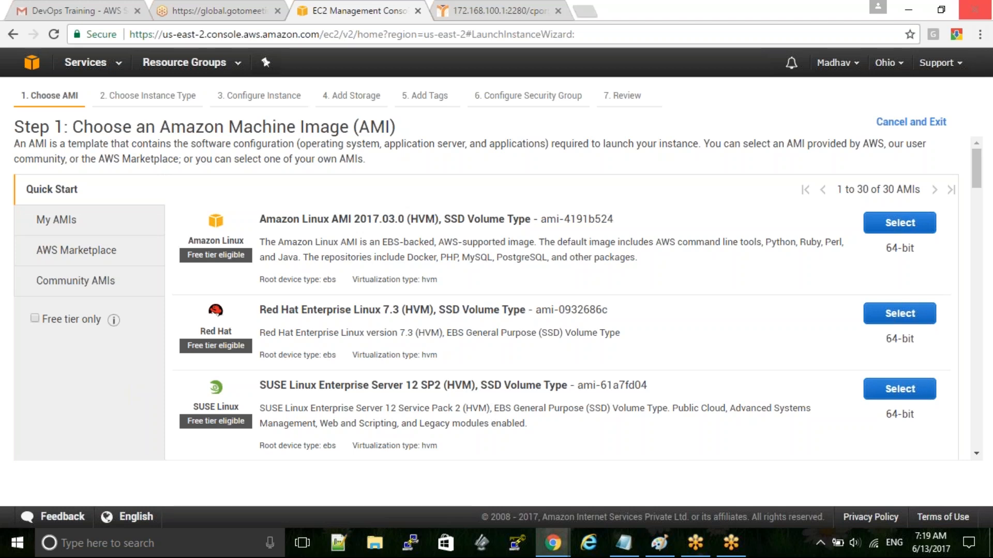
# Step: Browse the quick start machine images and select Amazon Linux AMI 2017.03.0 (HVM), SSD Volume Type
pyautogui.moveTo(977, 174)
pyautogui.mouseDown()
pyautogui.moveTo(990, 249)
pyautogui.moveTo(992, 434)
pyautogui.moveTo(991, 176)
pyautogui.mouseUp()
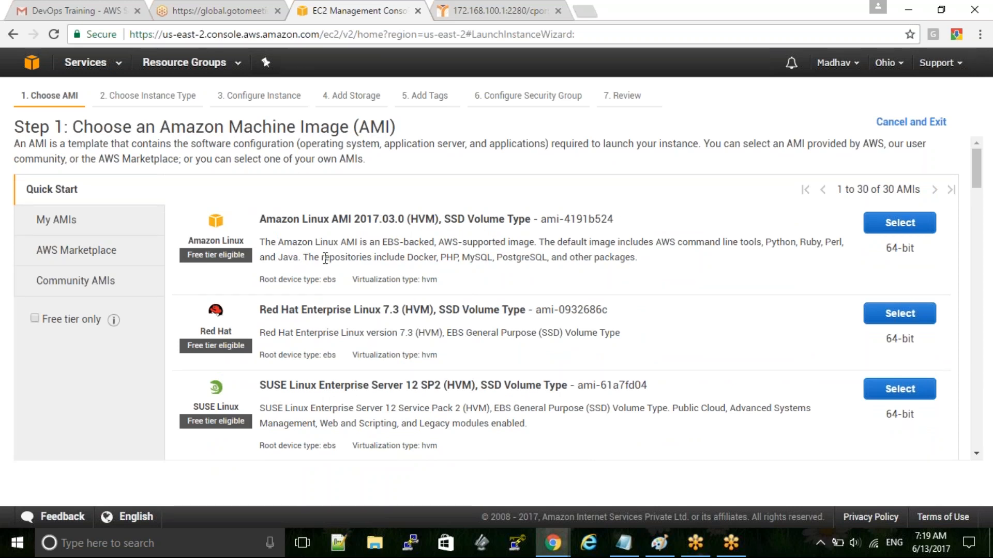
pyautogui.moveTo(325, 257); pyautogui.dragTo(405, 273)
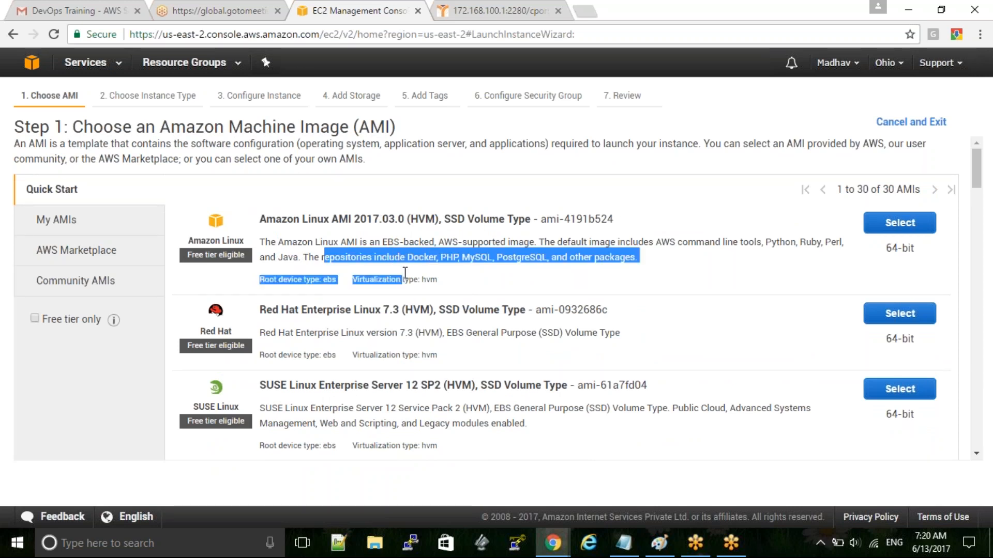
pyautogui.click(675, 287)
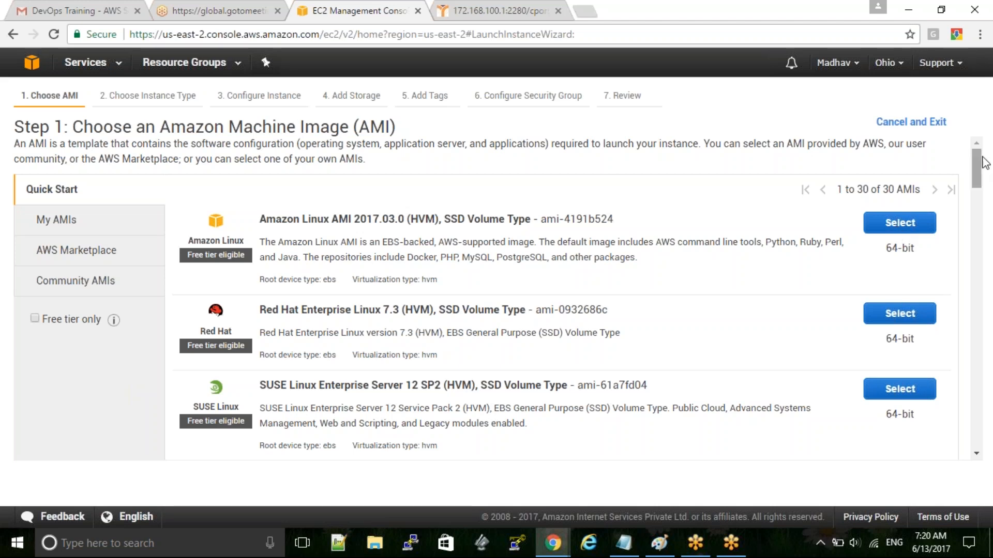
pyautogui.moveTo(977, 169); pyautogui.dragTo(990, 265)
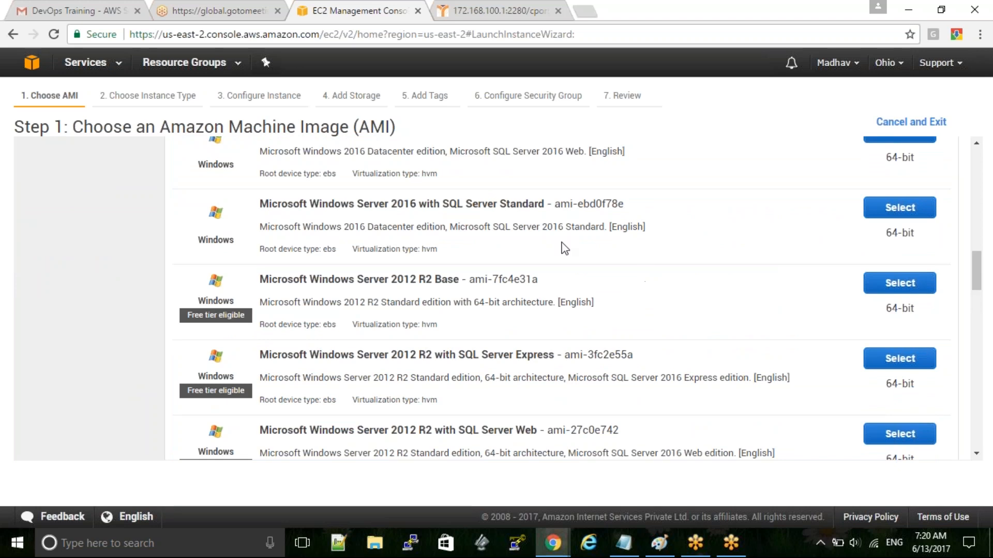
pyautogui.moveTo(472, 204); pyautogui.dragTo(547, 212)
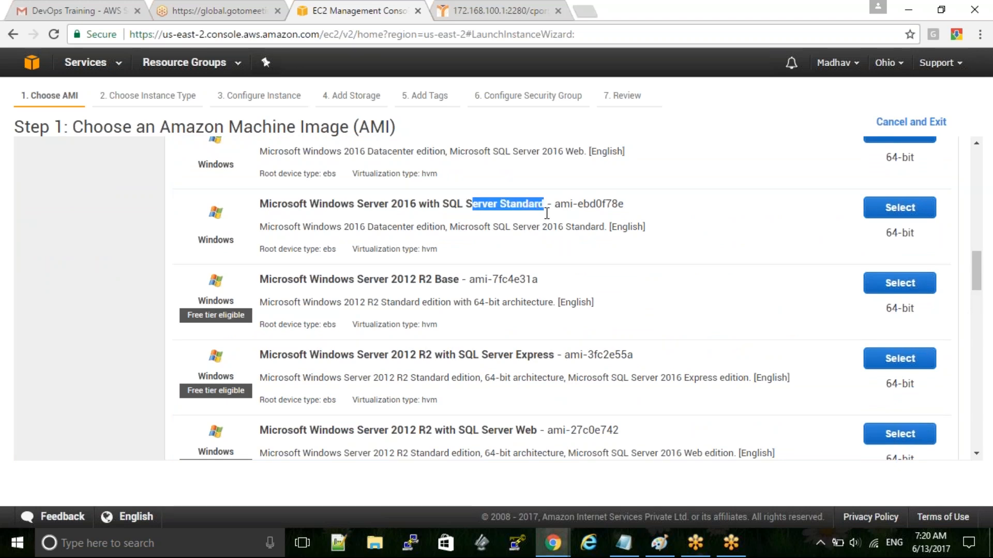
pyautogui.click(710, 238)
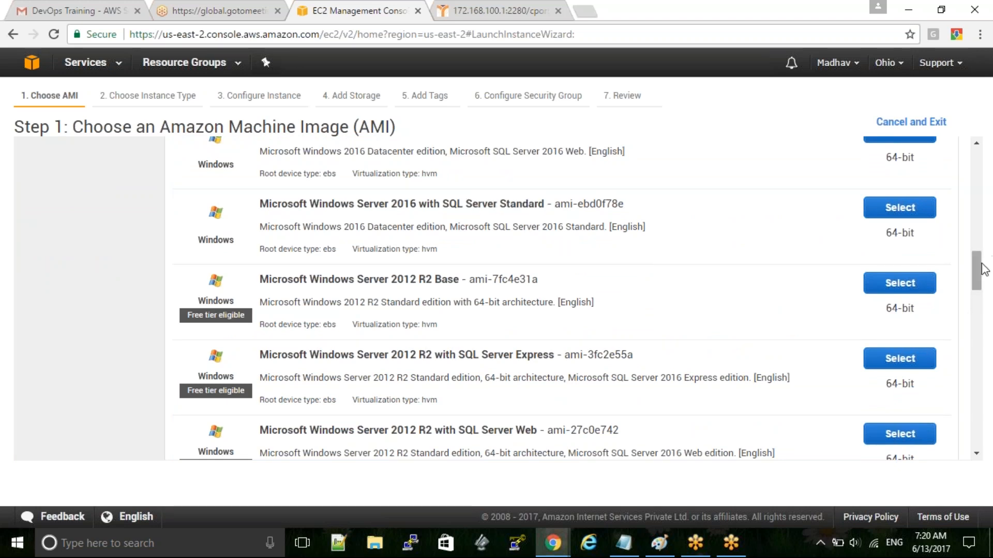
pyautogui.moveTo(979, 270); pyautogui.dragTo(991, 158)
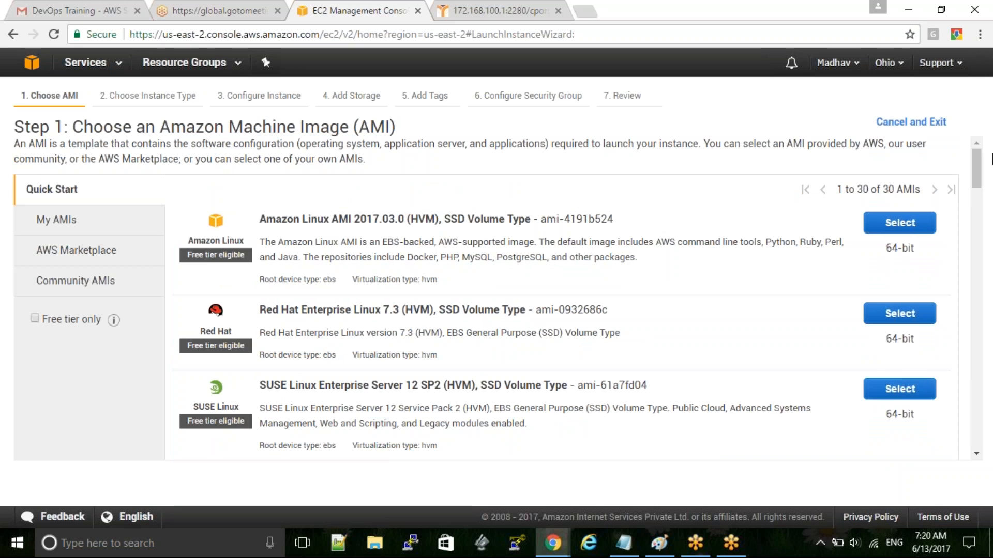
pyautogui.click(899, 228)
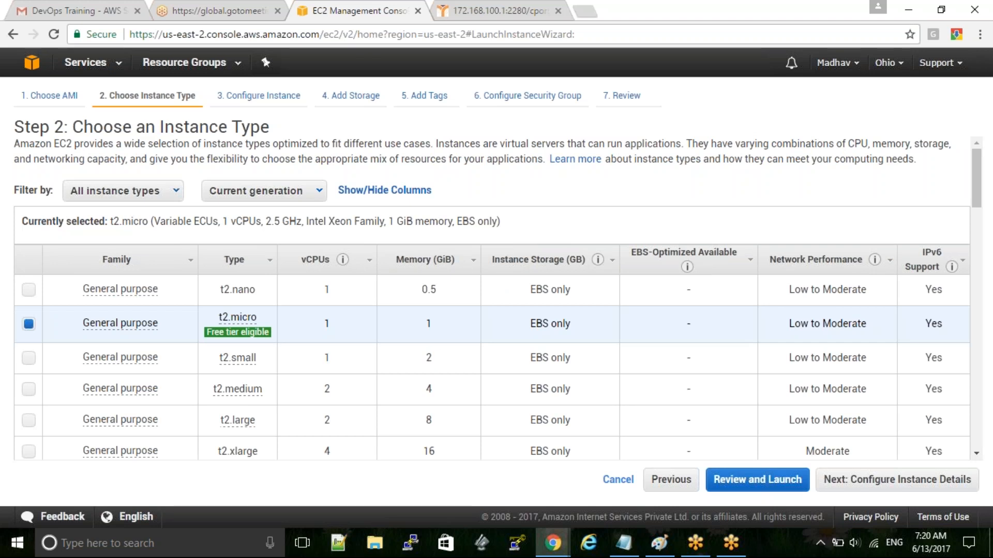
# Step: Review the available instance types, keep t2.micro selected, and proceed to the instance details configuration
pyautogui.moveTo(246, 328)
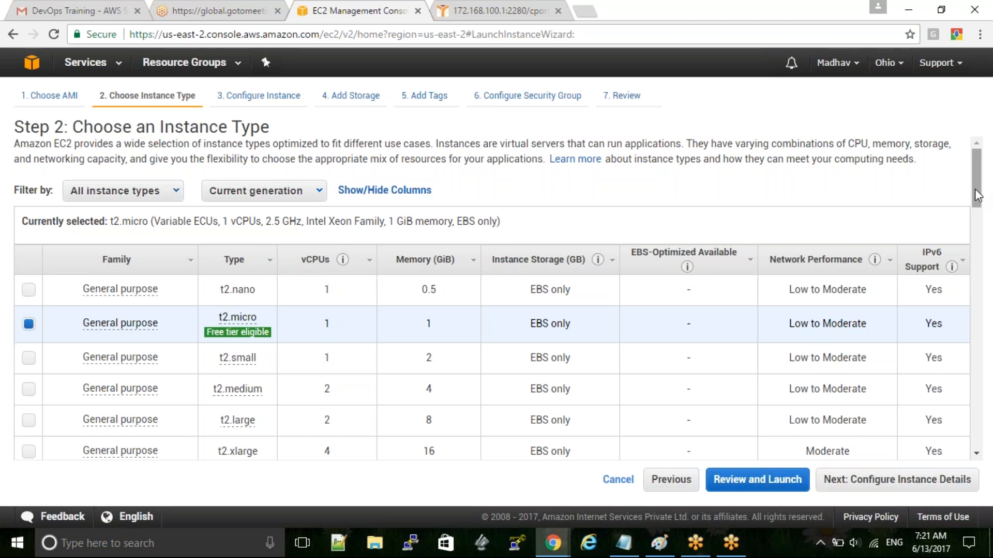
pyautogui.moveTo(977, 196); pyautogui.dragTo(991, 285)
pyautogui.moveTo(160, 226)
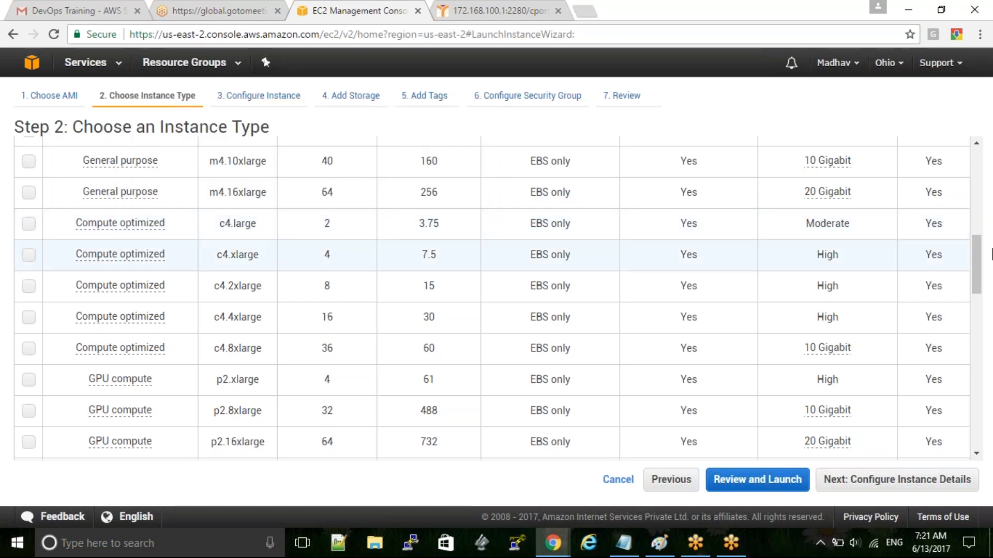
pyautogui.moveTo(980, 261); pyautogui.dragTo(988, 318)
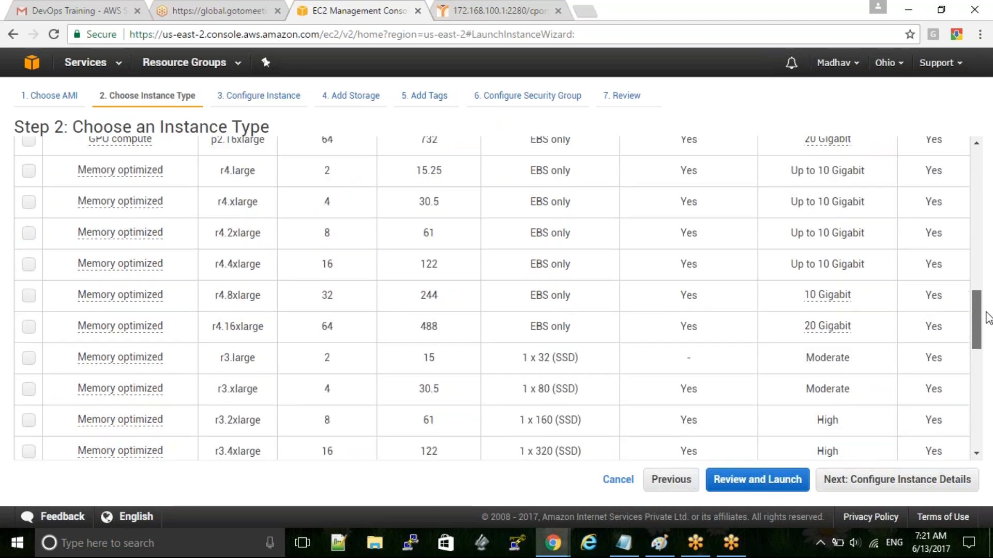
pyautogui.moveTo(988, 318); pyautogui.dragTo(992, 387)
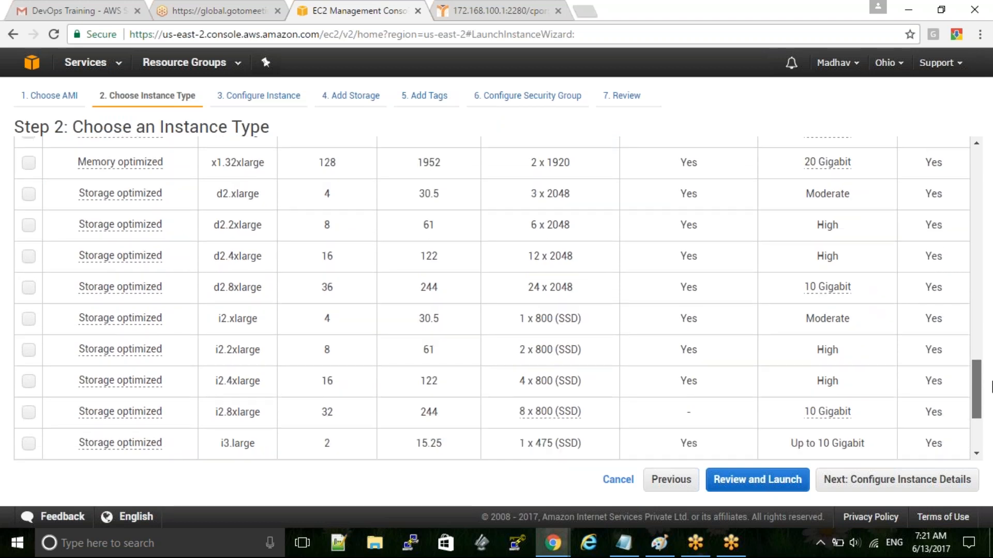
pyautogui.moveTo(991, 387); pyautogui.dragTo(992, 179)
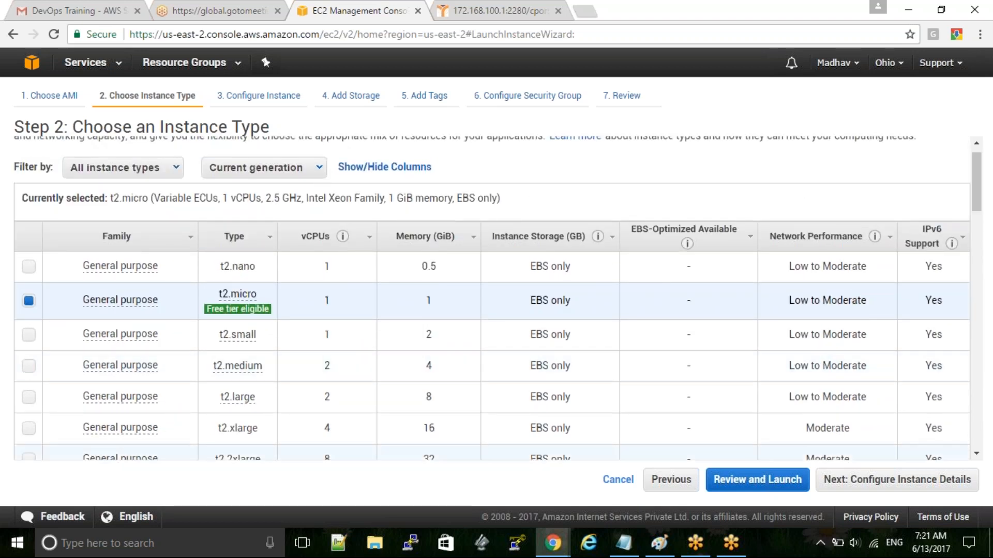
pyautogui.click(907, 481)
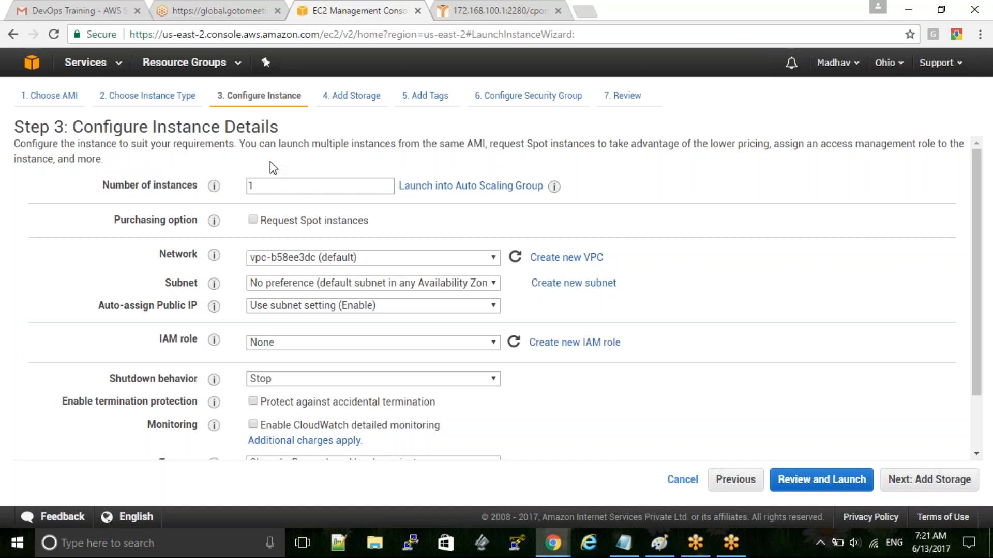
# Step: Examine the number of instances, shutdown behavior and tenancy options in the instance details without changing them
pyautogui.doubleClick(283, 186)
pyautogui.click(284, 186)
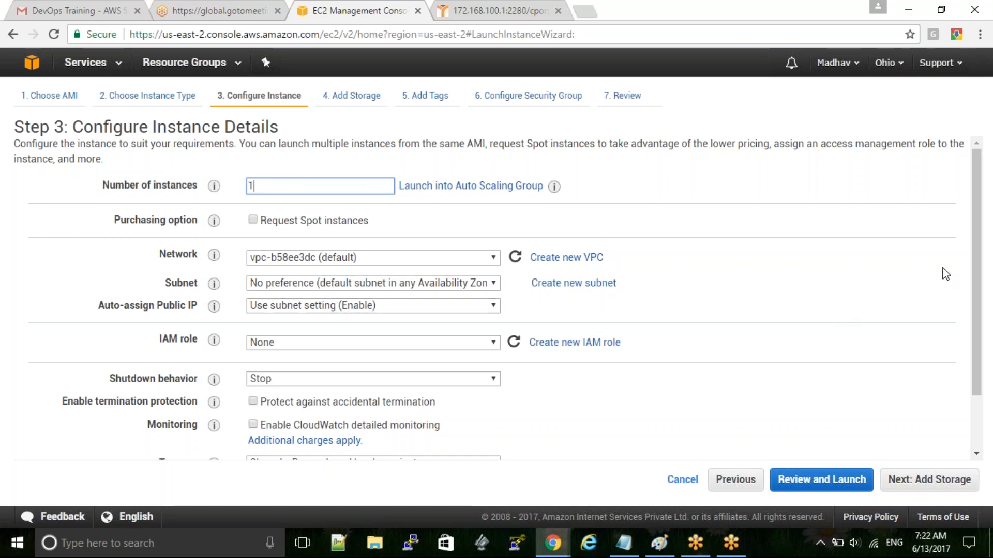
pyautogui.scroll(-2, 981, 262)
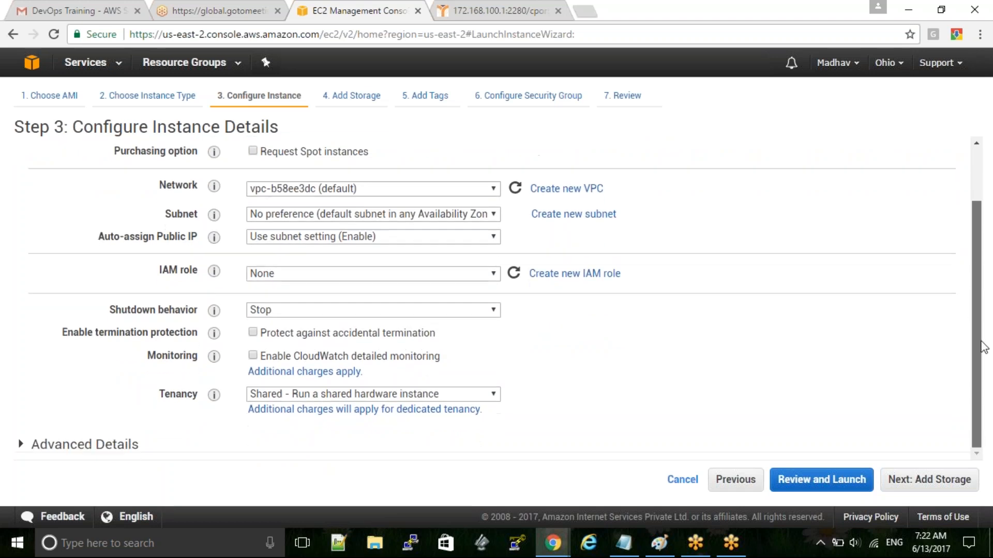
pyautogui.click(472, 313)
pyautogui.click(472, 318)
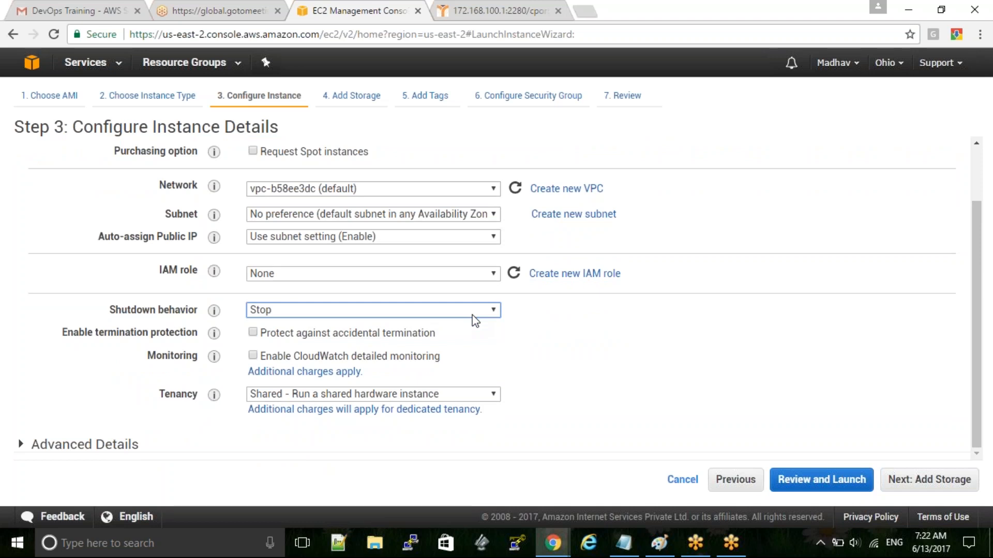
pyautogui.click(650, 319)
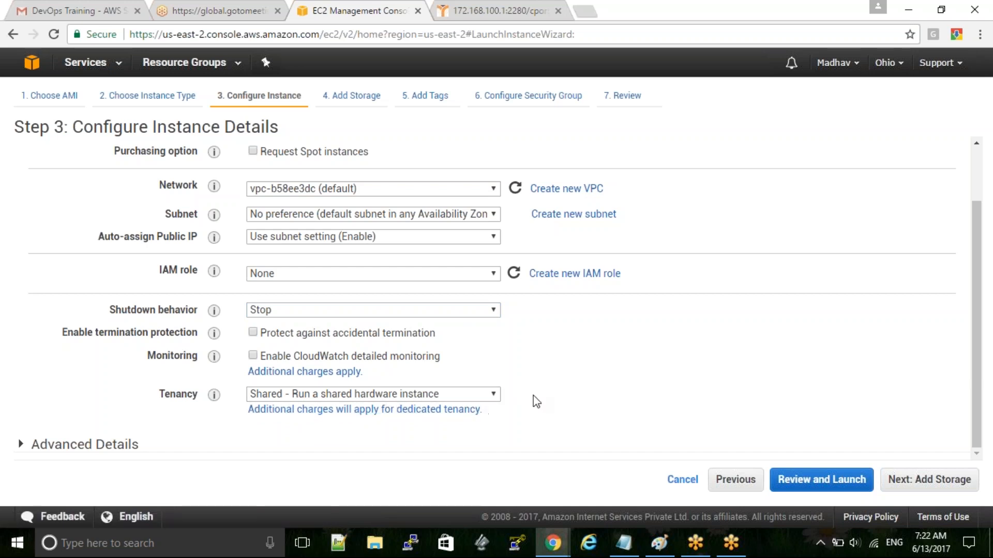
pyautogui.click(470, 399)
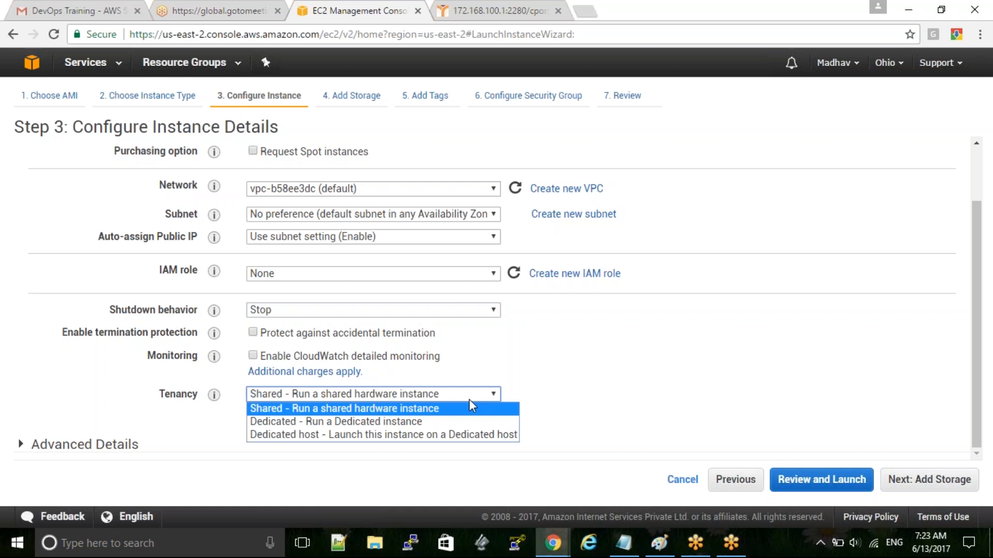
pyautogui.click(607, 360)
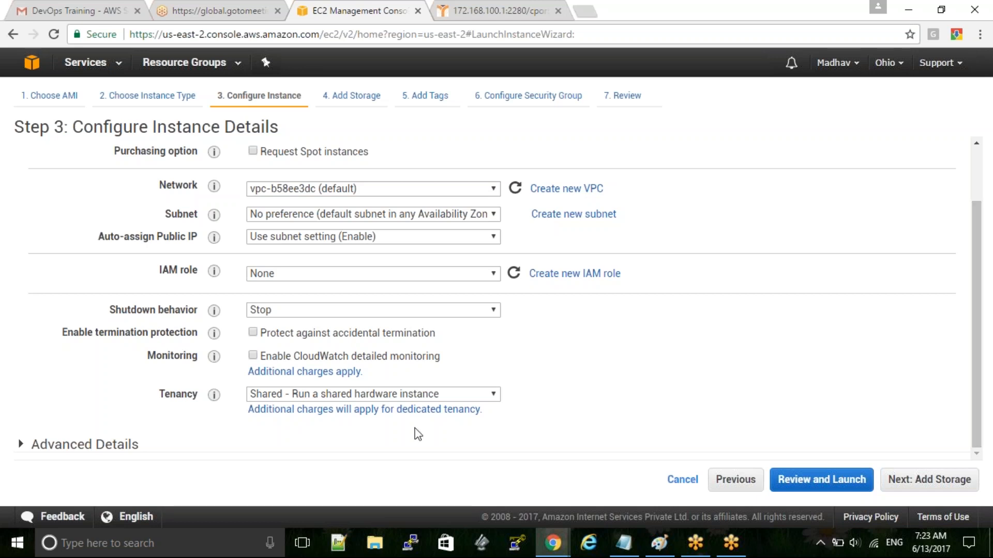
# Step: Expand the Advanced Details section and highlight the User data label
pyautogui.click(396, 437)
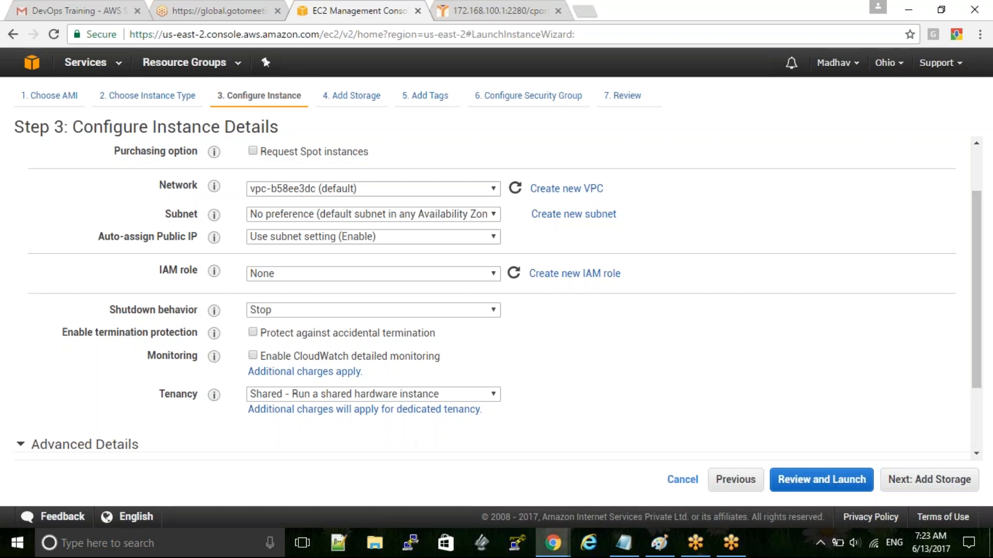
pyautogui.scroll(-3, 980, 330)
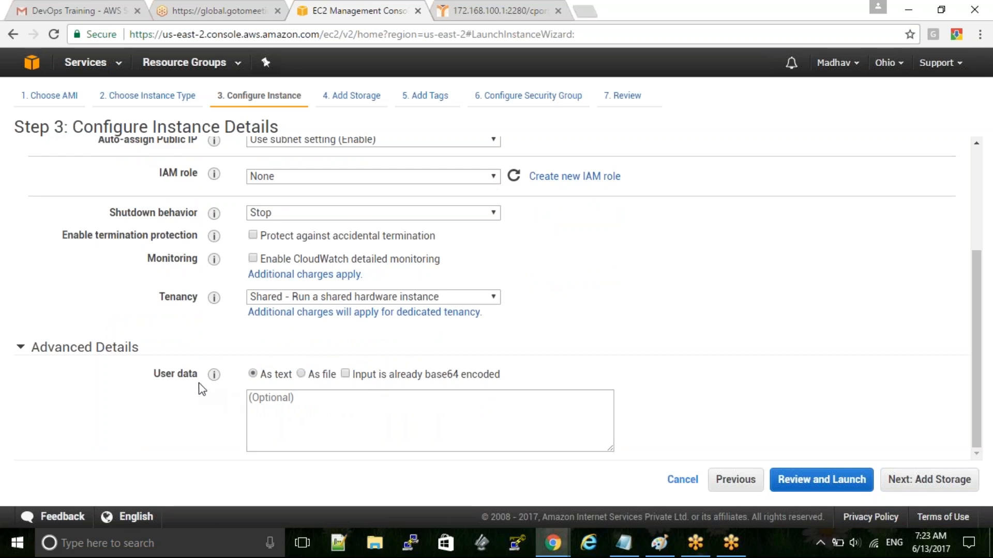
pyautogui.doubleClick(177, 370)
pyautogui.moveTo(150, 377); pyautogui.dragTo(197, 380)
pyautogui.click(188, 440)
pyautogui.moveTo(153, 376); pyautogui.dragTo(197, 378)
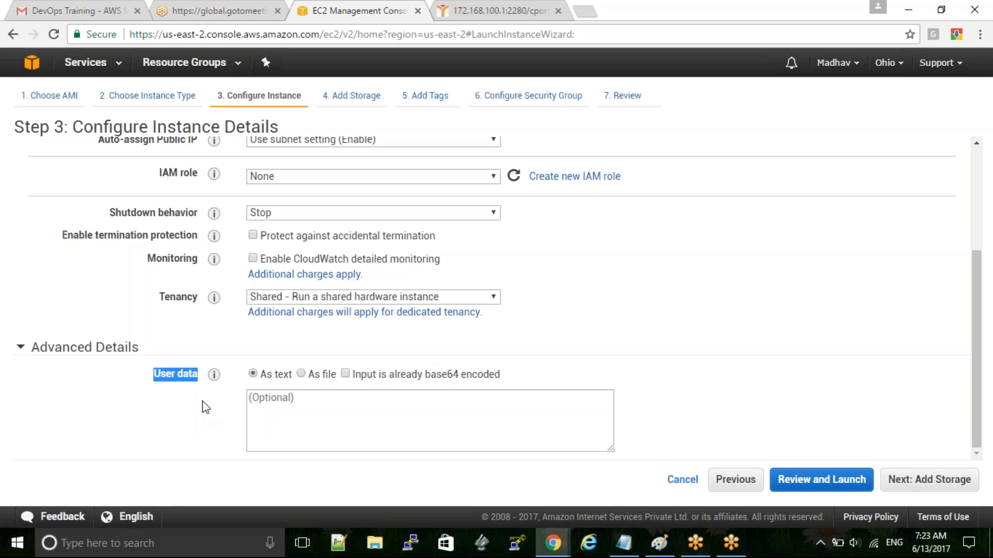
pyautogui.click(256, 408)
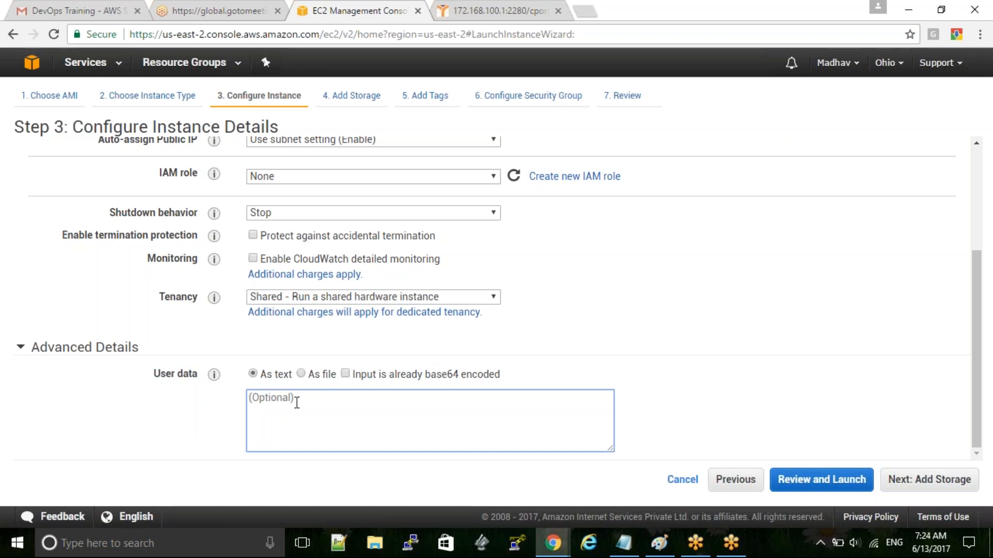
pyautogui.write('sdjldjfldjfld')
pyautogui.press('BackSpace')
pyautogui.press('BackSpace')
pyautogui.press('BackSpace')
pyautogui.press('BackSpace')
pyautogui.press('BackSpace')
pyautogui.press('BackSpace')
pyautogui.press('BackSpace')
pyautogui.press('BackSpace')
pyautogui.press('BackSpace')
pyautogui.press('BackSpace')
pyautogui.press('BackSpace')
pyautogui.press('BackSpace')
pyautogui.press('BackSpace')
# Step: Check the As file option for user data, return to As text, and proceed to the storage settings
pyautogui.click(300, 374)
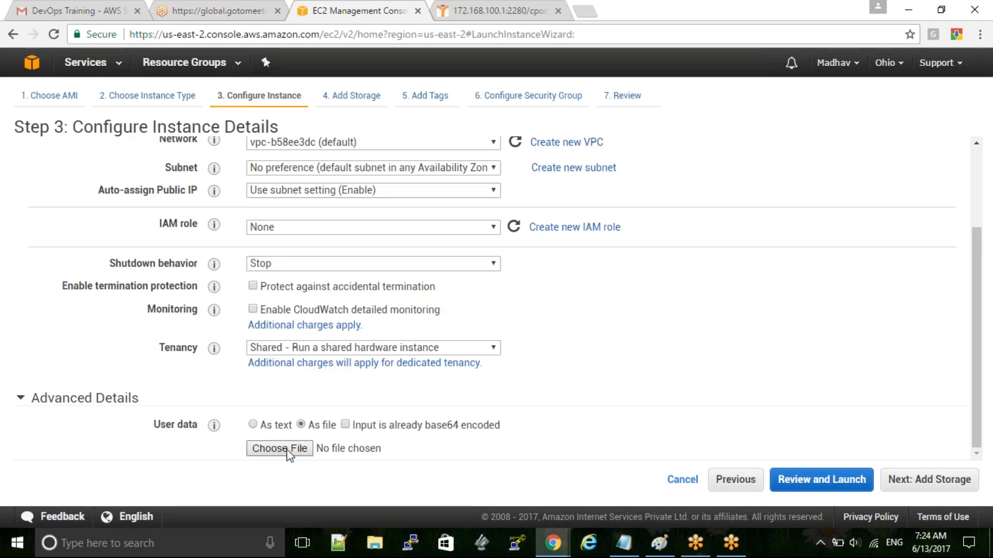
pyautogui.click(252, 424)
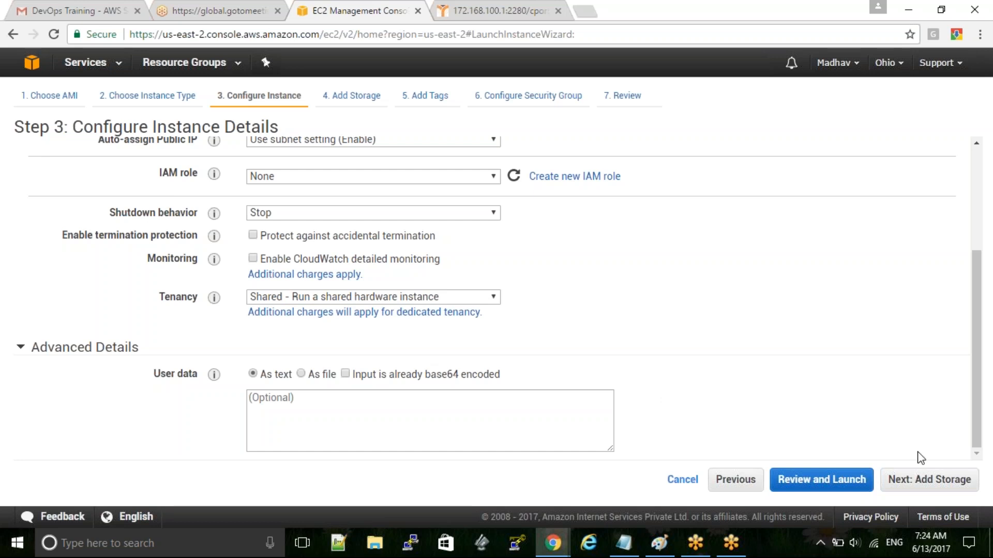
pyautogui.click(934, 481)
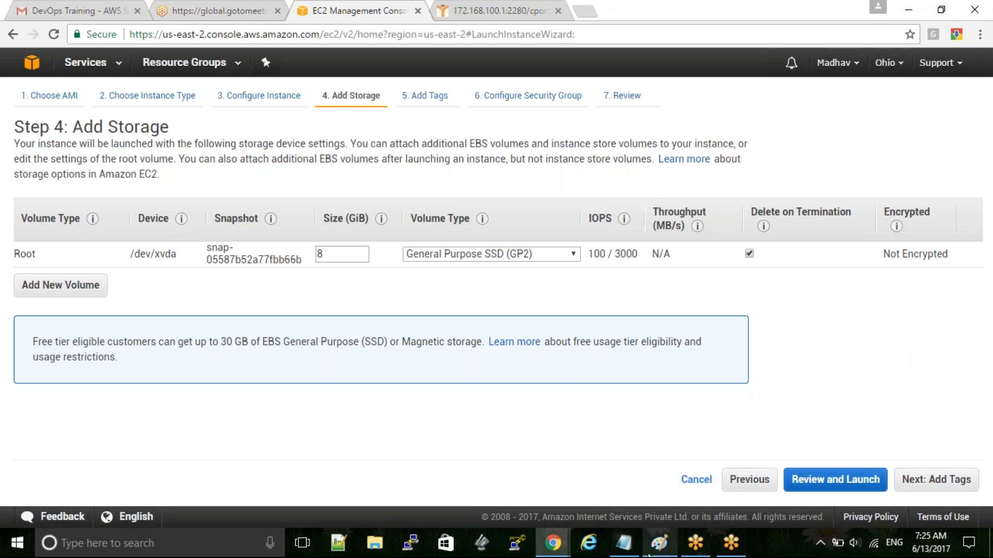
# Step: Switch to the Notepad notes, highlight the ebs entry under the storage types, and return to the storage settings
pyautogui.click(633, 544)
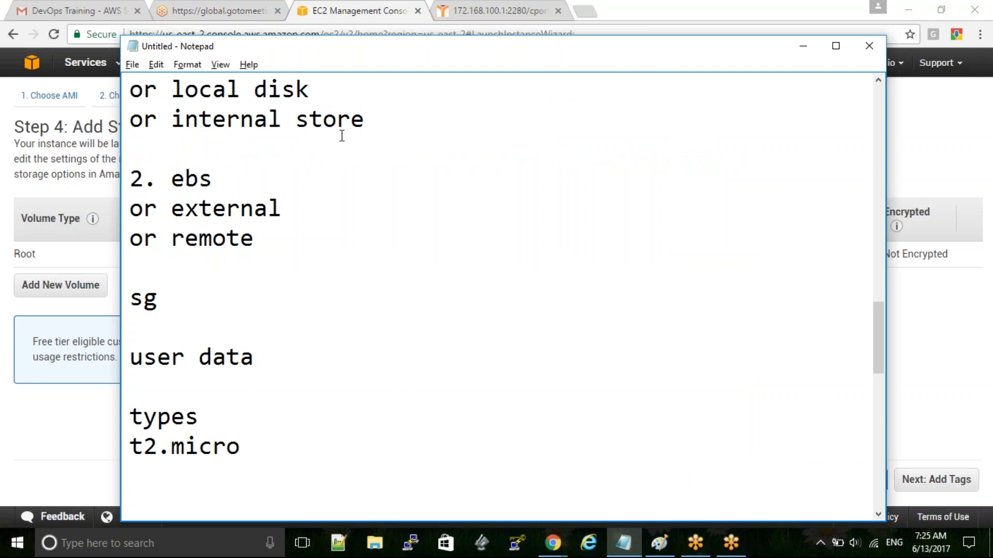
pyautogui.doubleClick(180, 182)
pyautogui.click(802, 49)
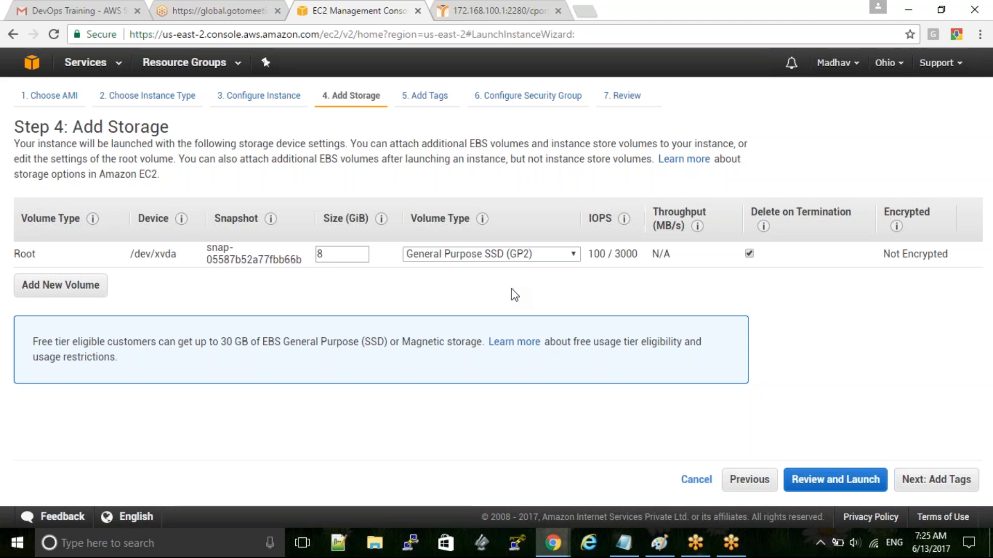
# Step: Examine the root volume's type options, keep General Purpose SSD (GP2), and proceed to the tag settings
pyautogui.click(489, 253)
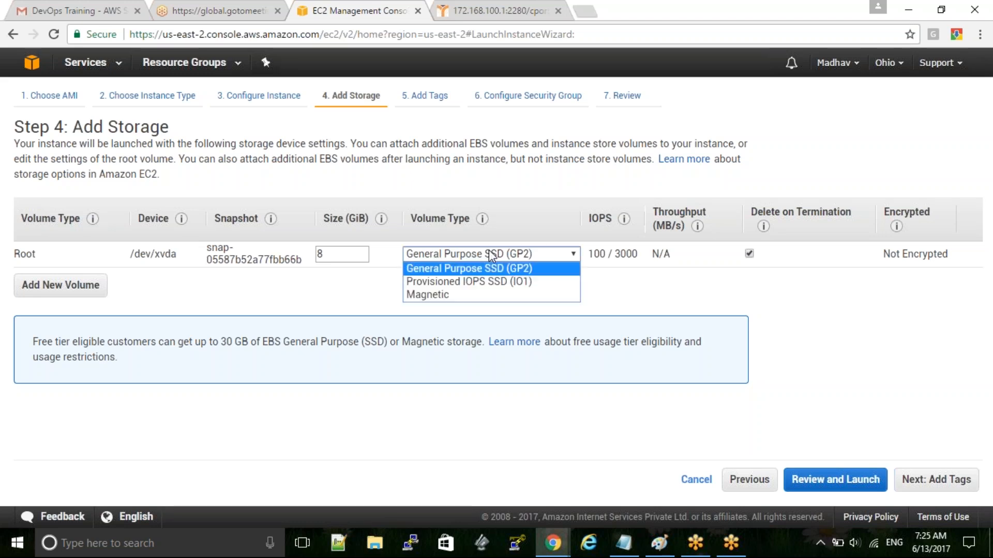
pyautogui.click(636, 304)
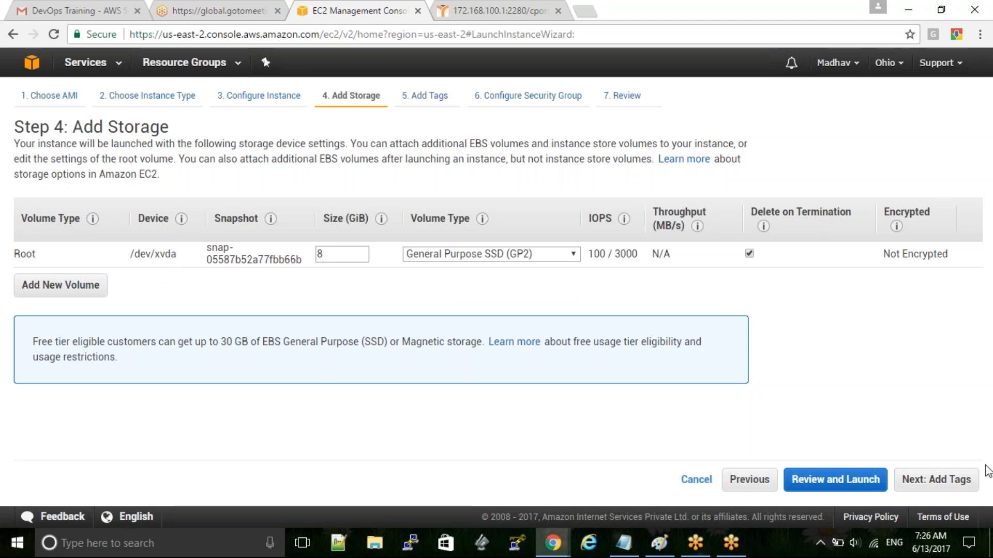
pyautogui.click(934, 481)
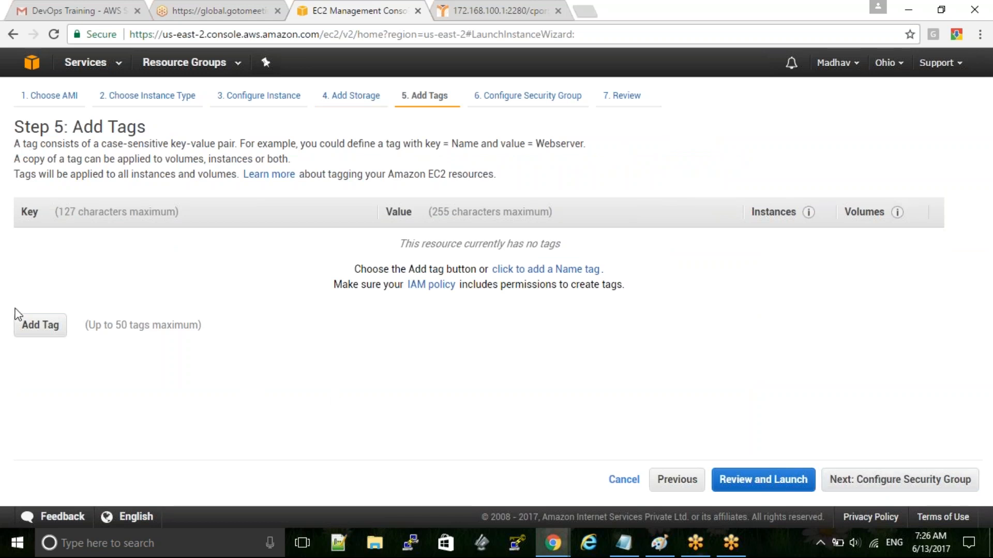
# Step: Add a tag with key EC2-1 and value EC2-1, and proceed to the security group configuration
pyautogui.click(41, 328)
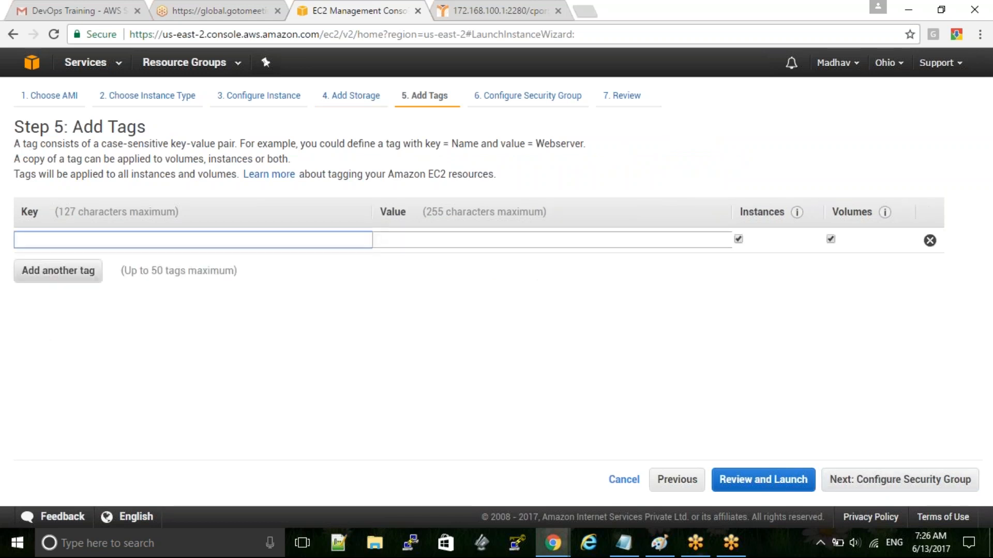
pyautogui.write('EC2-1')
pyautogui.press('Tab')
pyautogui.write('EC2-1')
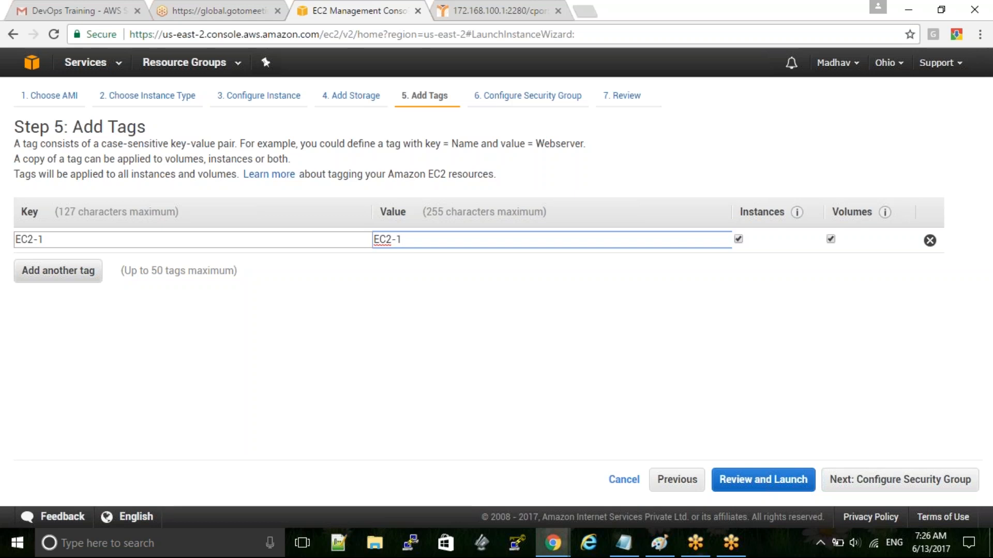
pyautogui.click(909, 487)
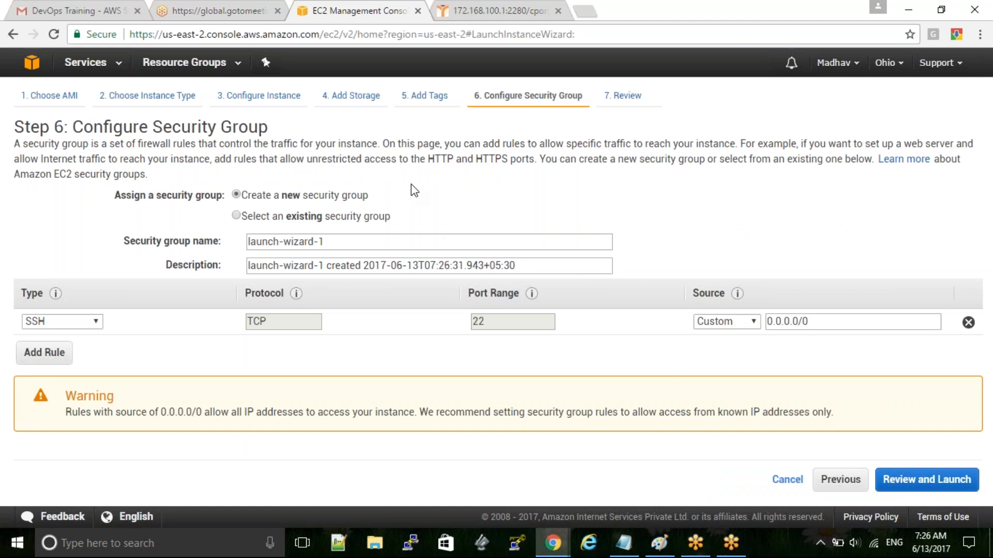
# Step: Consult the Notepad notes briefly, and examine the rule types available for the security group while keeping SSH
pyautogui.click(624, 544)
pyautogui.click(624, 544)
pyautogui.click(72, 323)
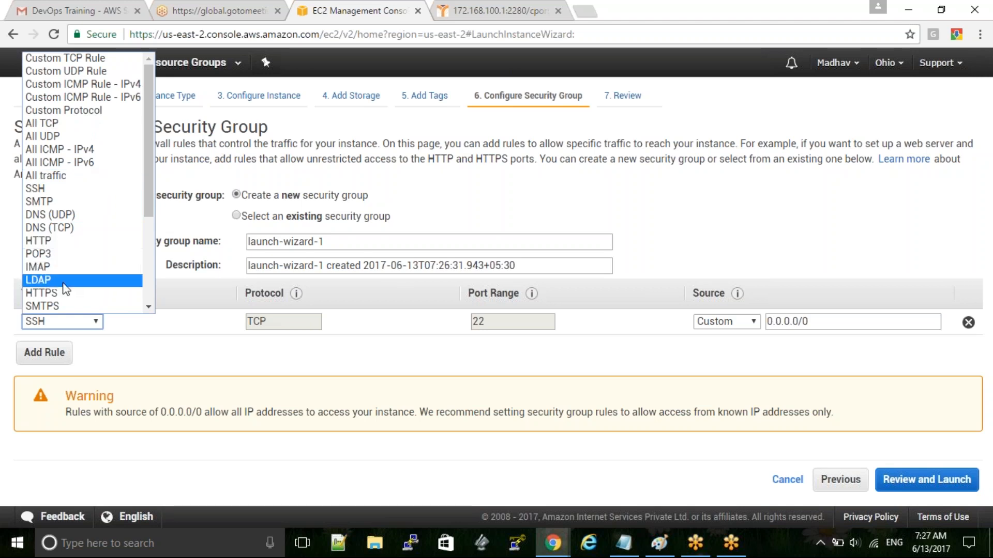
pyautogui.click(164, 357)
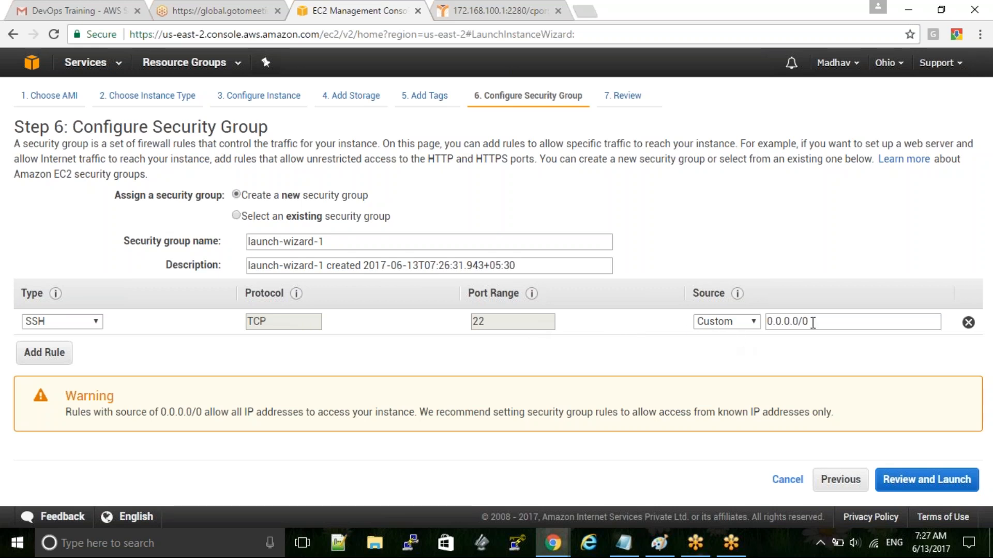
# Step: Highlight the SSH rule's source address and the Warning heading about open access without changing the rule
pyautogui.doubleClick(813, 322)
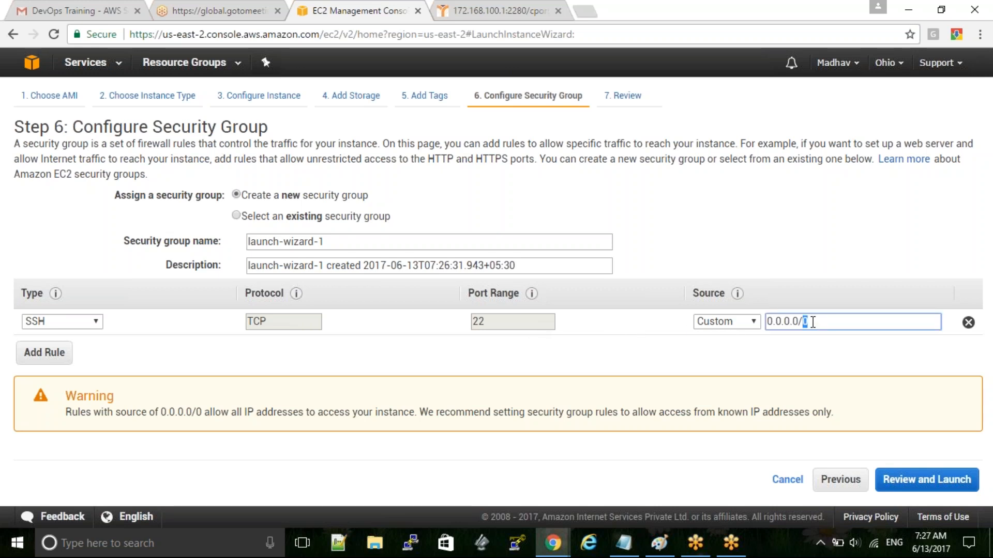
pyautogui.tripleClick(813, 322)
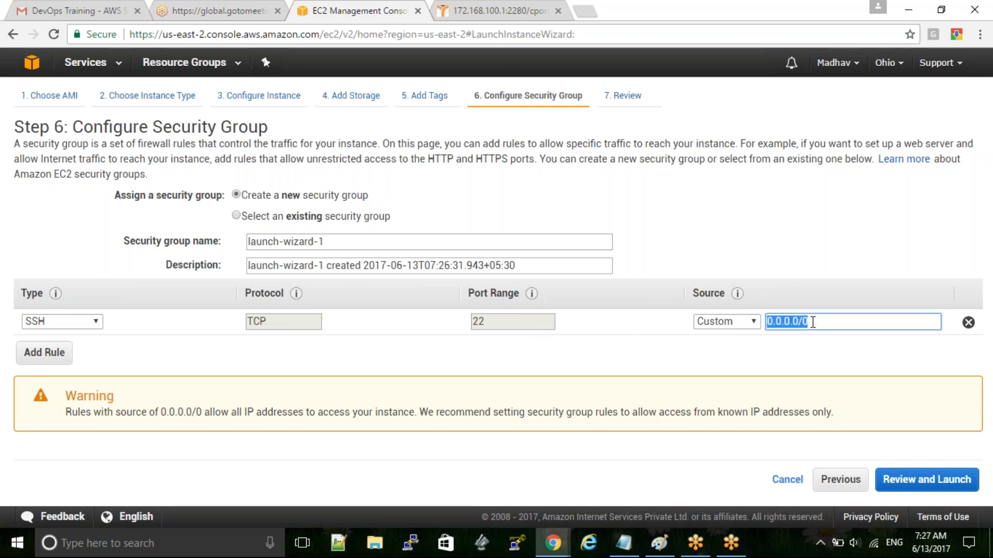
pyautogui.click(808, 354)
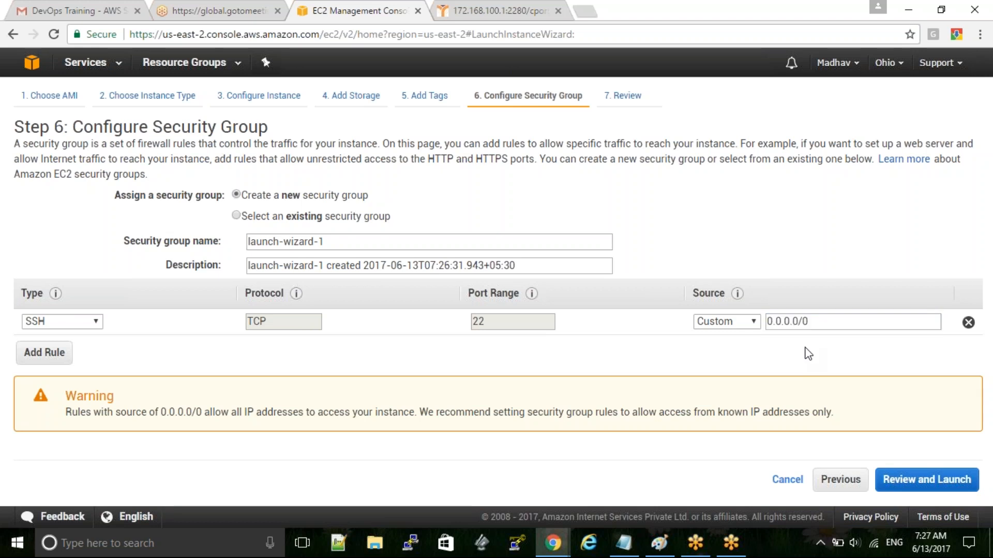
pyautogui.doubleClick(99, 397)
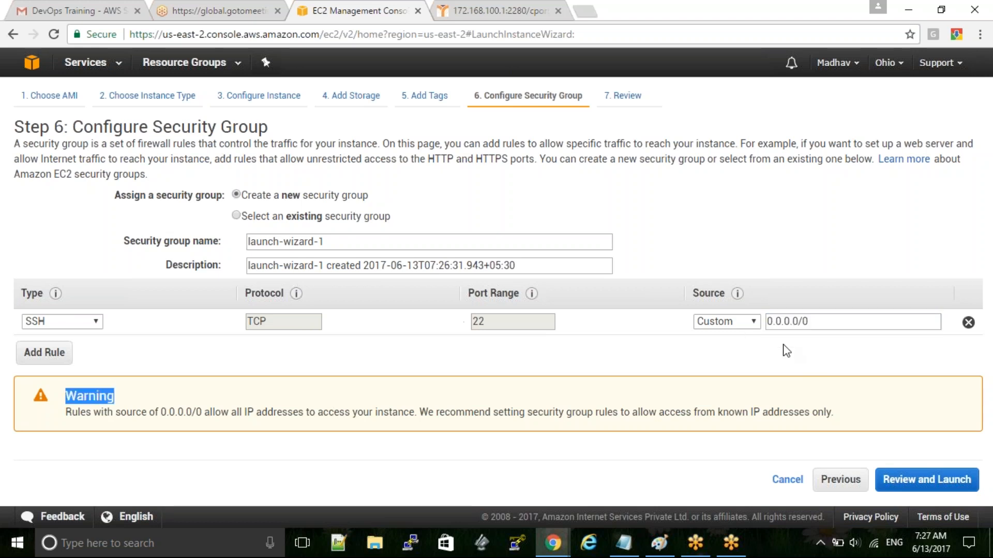
pyautogui.click(823, 323)
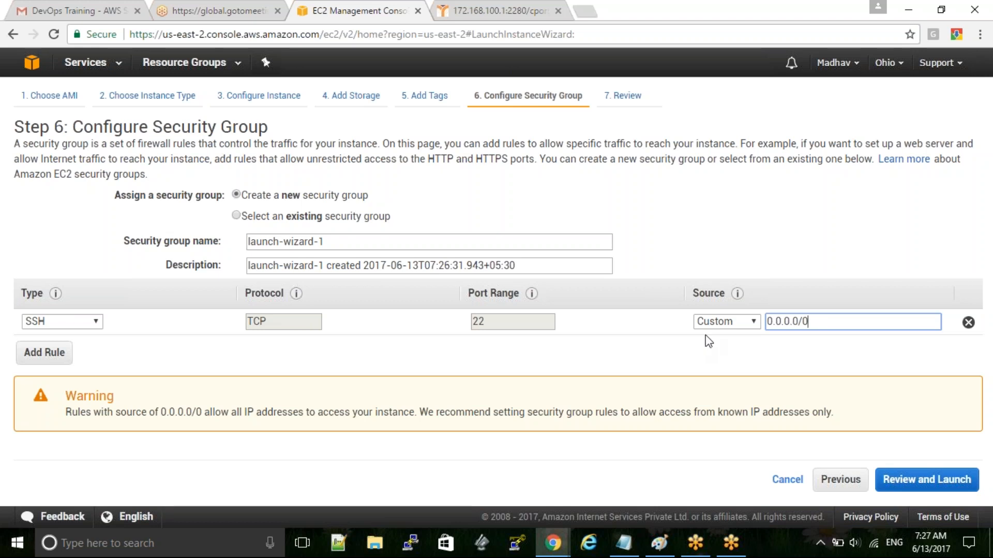
# Step: Try My IP as the SSH rule's source, and return it to Custom with 0.0.0.0/0
pyautogui.click(736, 322)
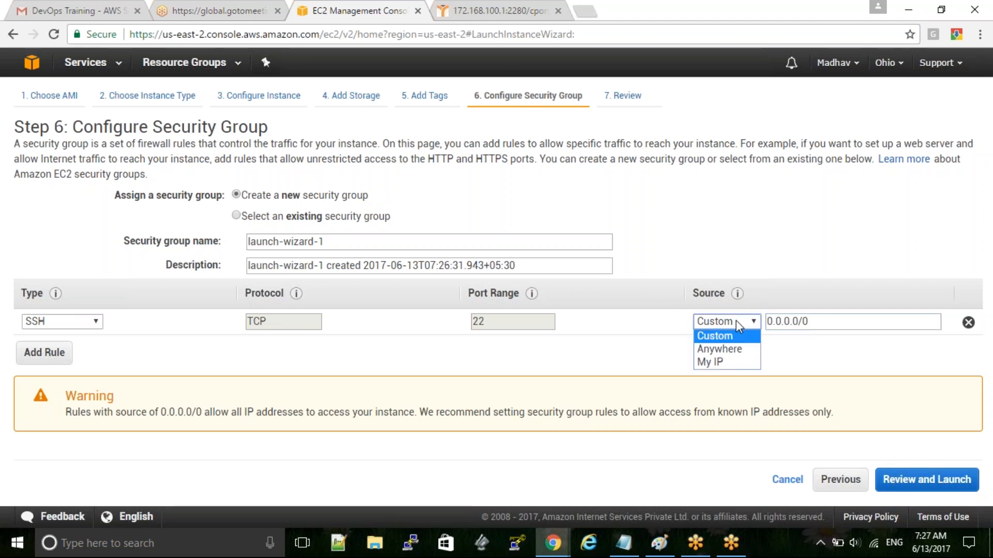
pyautogui.click(736, 362)
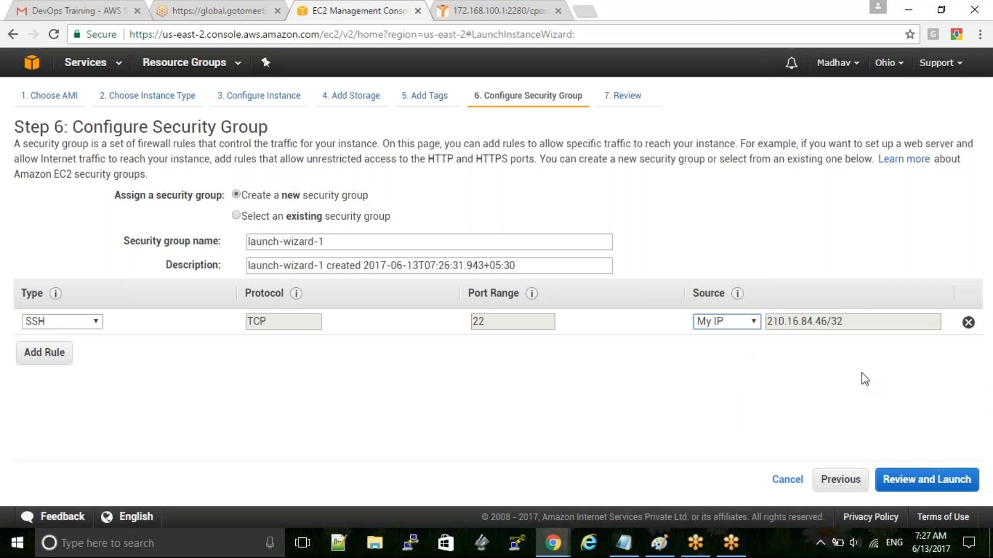
pyautogui.click(753, 321)
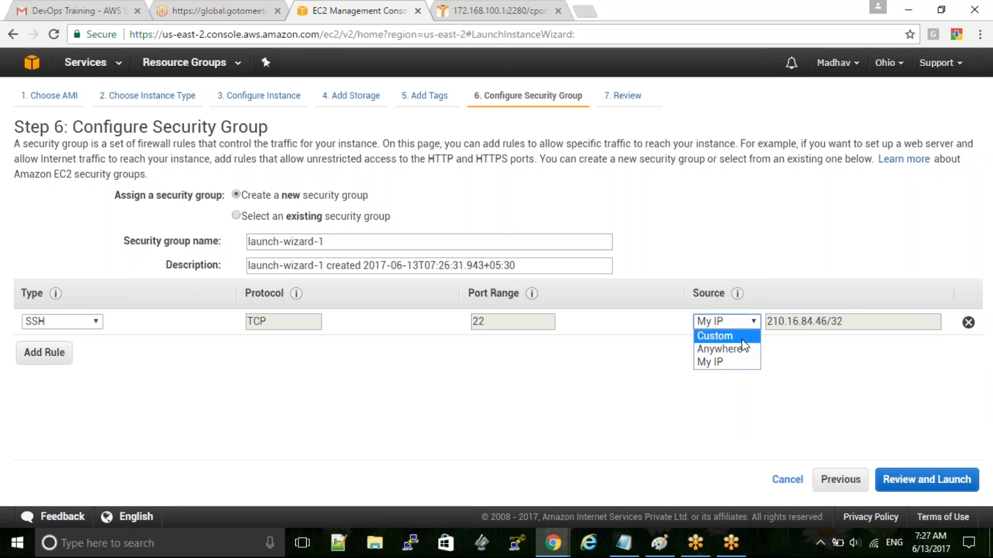
pyautogui.click(742, 340)
pyautogui.click(841, 318)
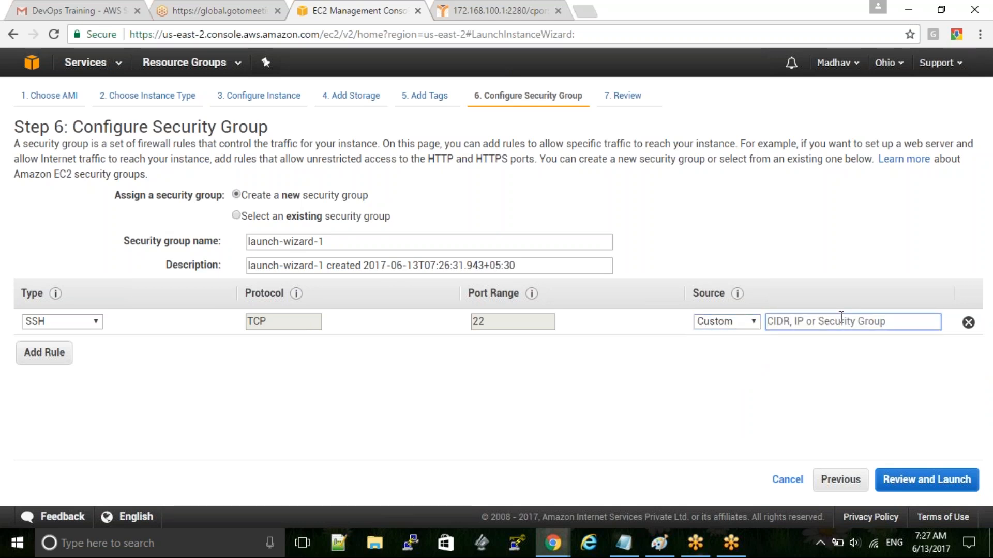
pyautogui.write('0.')
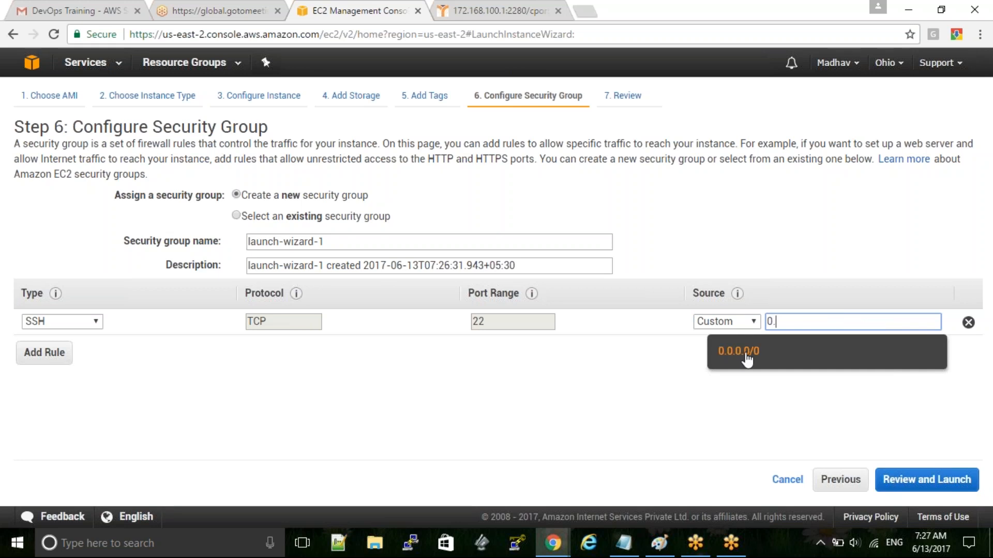
pyautogui.click(746, 354)
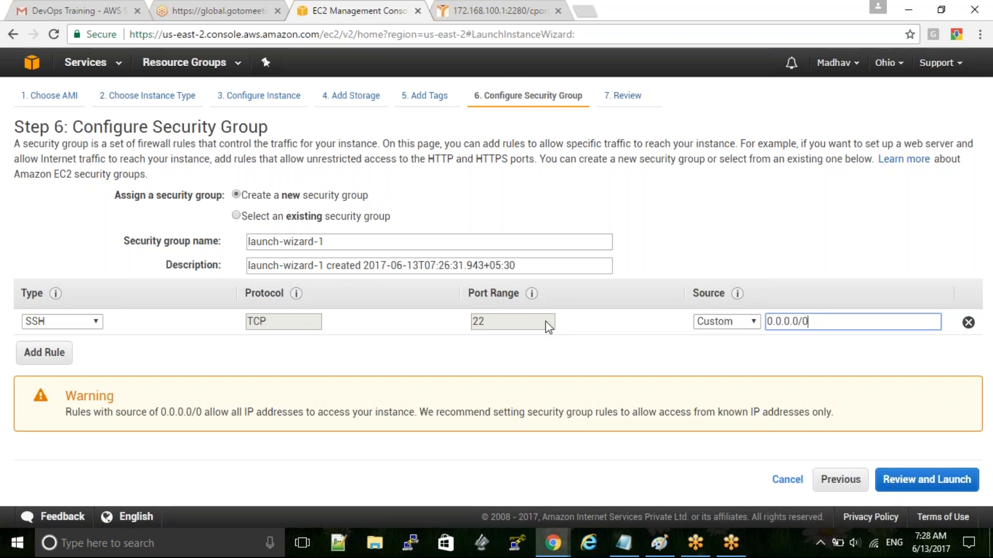
# Step: Change the security group rule's type to All traffic and proceed to the launch review
pyautogui.click(92, 322)
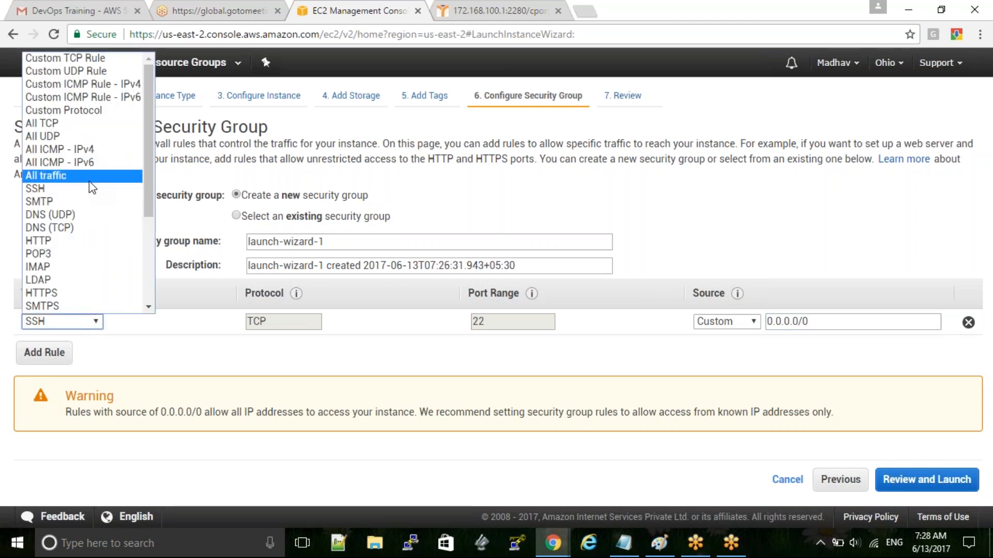
pyautogui.click(89, 177)
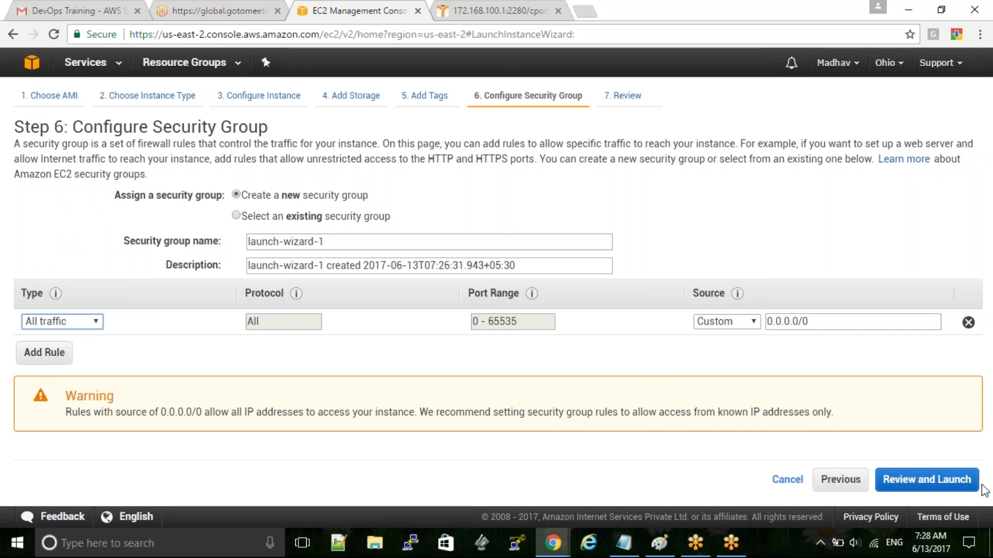
pyautogui.click(944, 484)
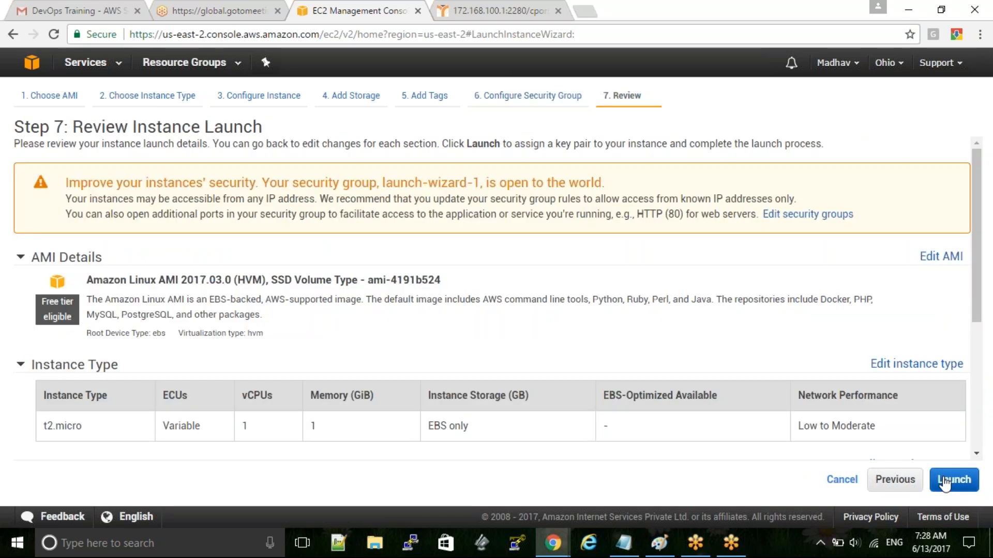
# Step: Review the launch summary, expanding the Instance Details, Storage and Tags sections to check their settings
pyautogui.moveTo(977, 281); pyautogui.dragTo(992, 446)
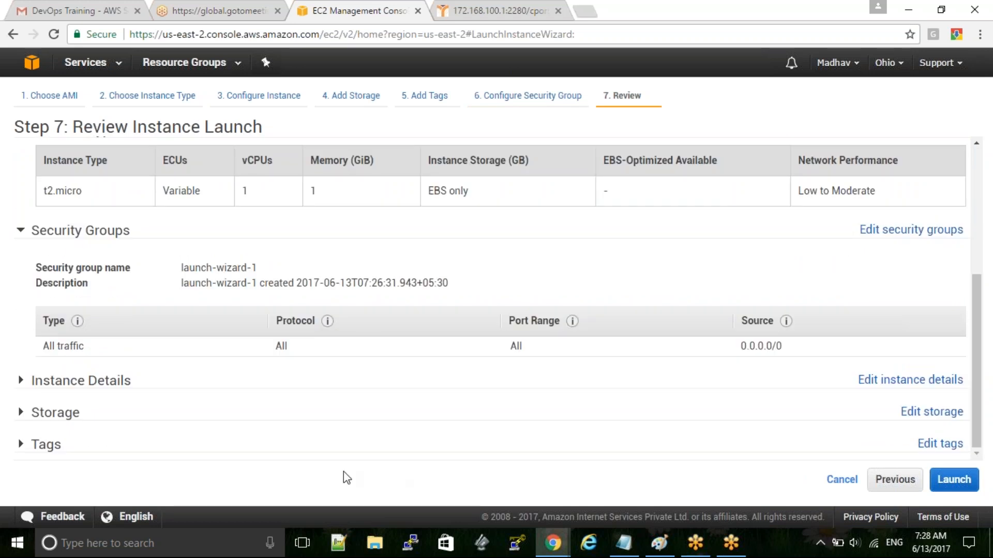
pyautogui.click(71, 394)
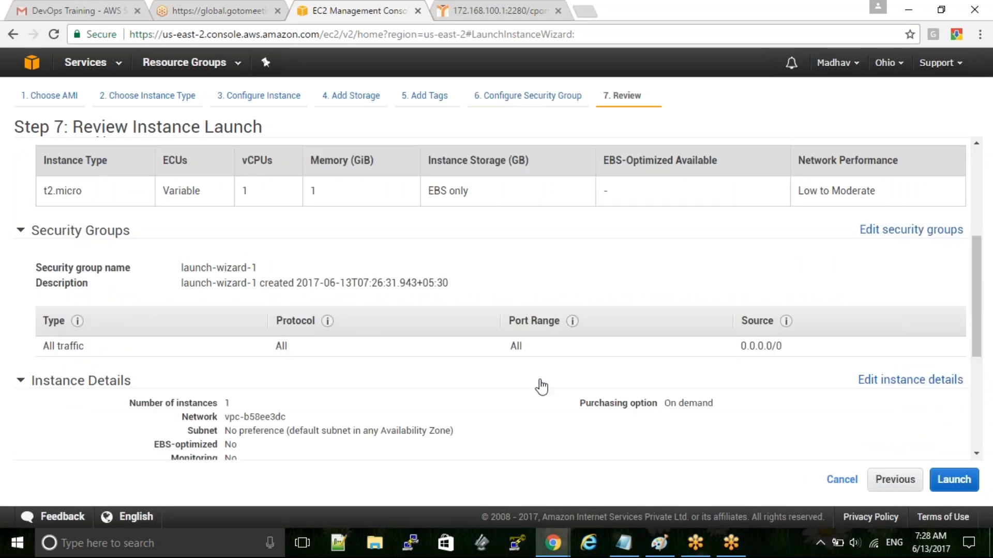
pyautogui.moveTo(978, 300); pyautogui.dragTo(977, 390)
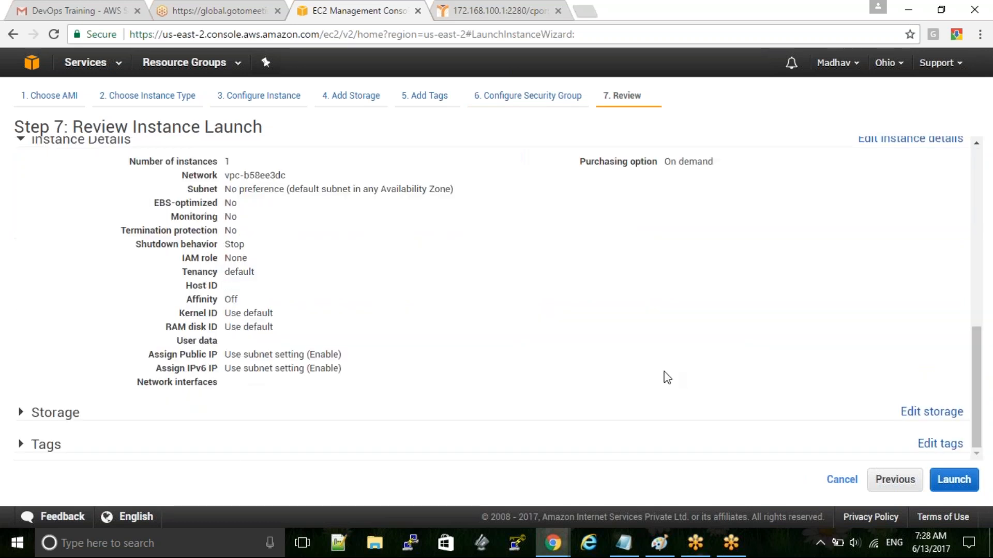
pyautogui.click(40, 422)
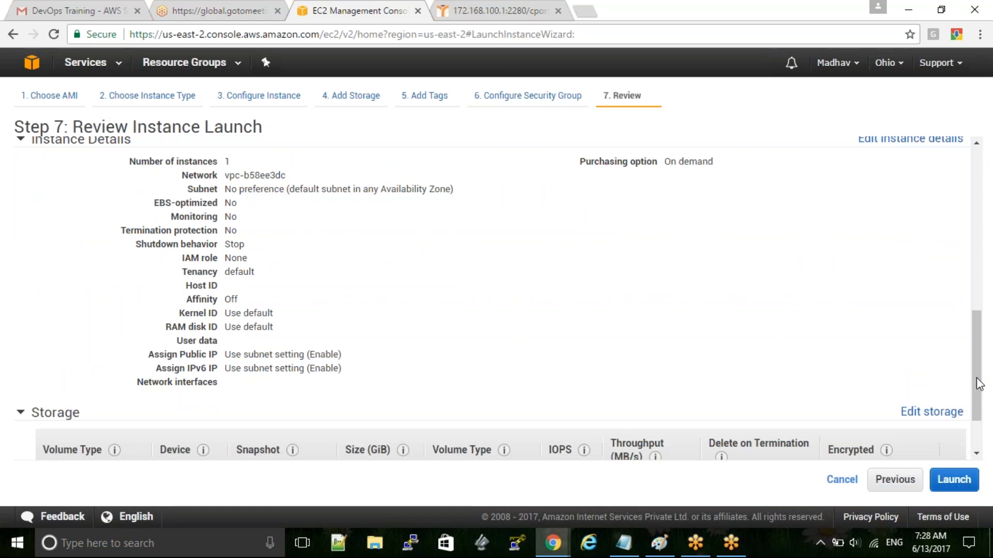
pyautogui.moveTo(982, 395); pyautogui.dragTo(982, 422)
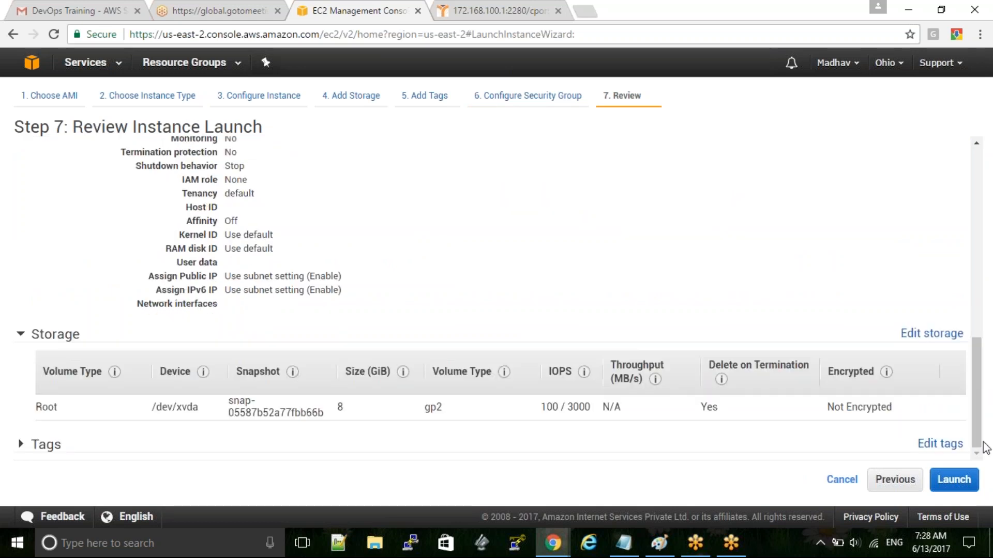
pyautogui.click(51, 449)
pyautogui.moveTo(977, 389); pyautogui.dragTo(988, 443)
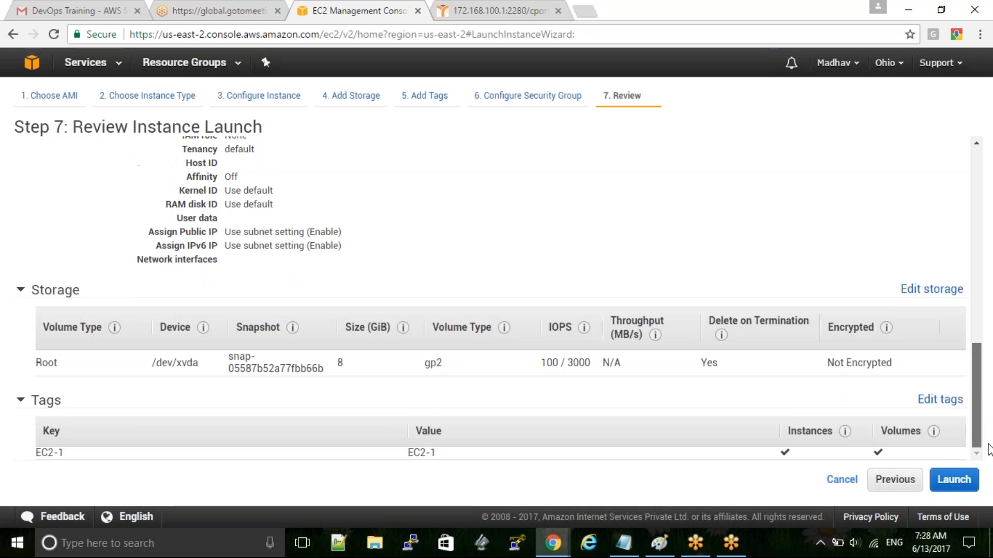
# Step: Start the instance launch, create a new key pair named EC2-1, and download its private key file
pyautogui.click(954, 480)
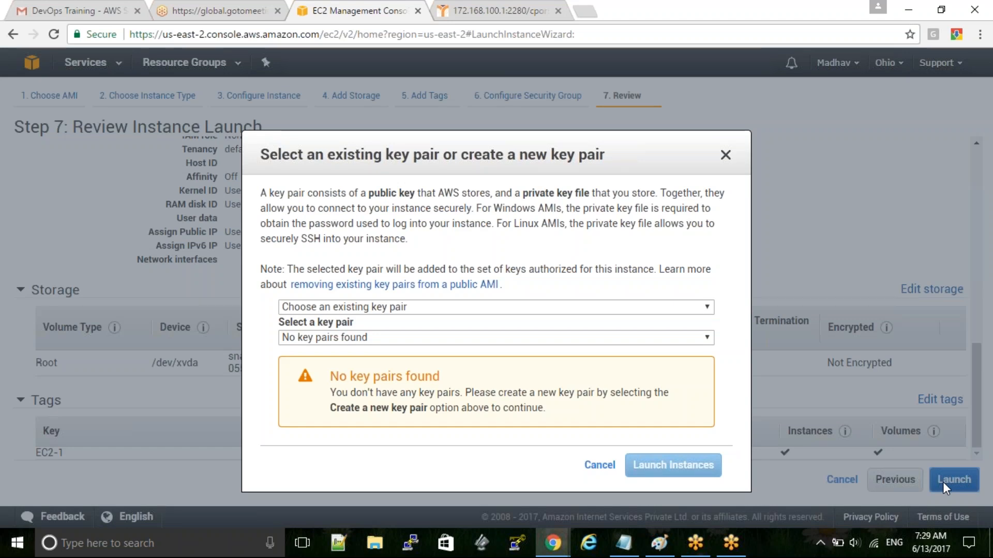
pyautogui.click(386, 311)
pyautogui.click(385, 333)
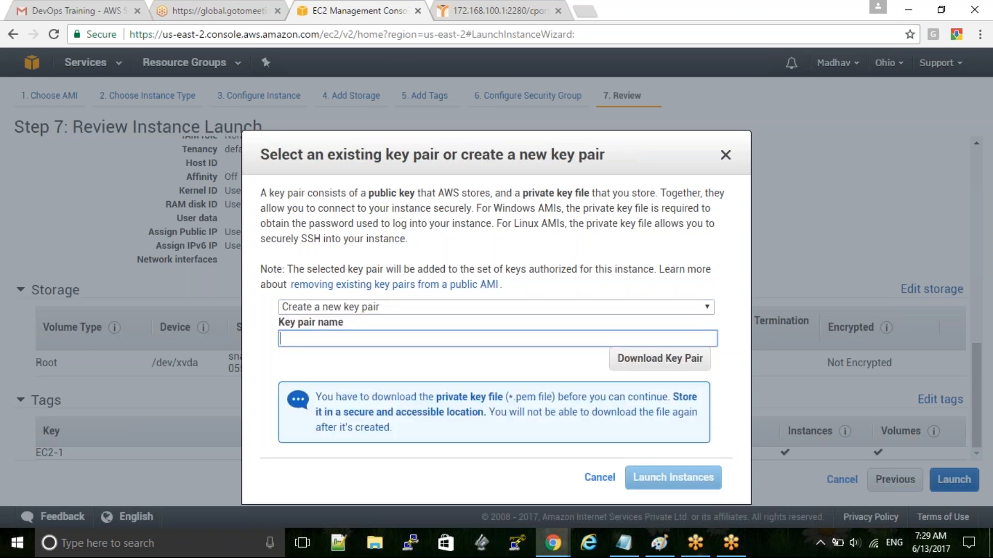
pyautogui.write('EC2-1')
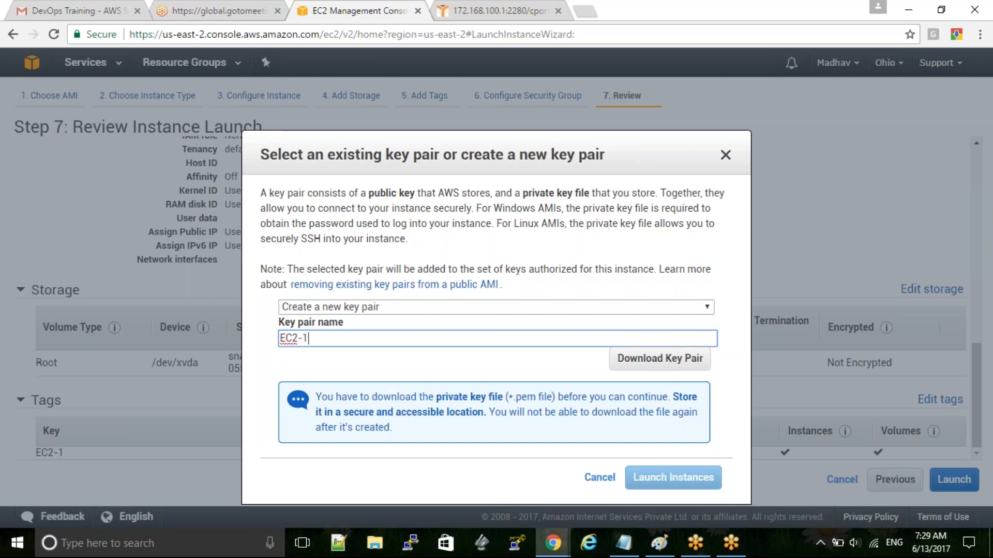
pyautogui.click(655, 362)
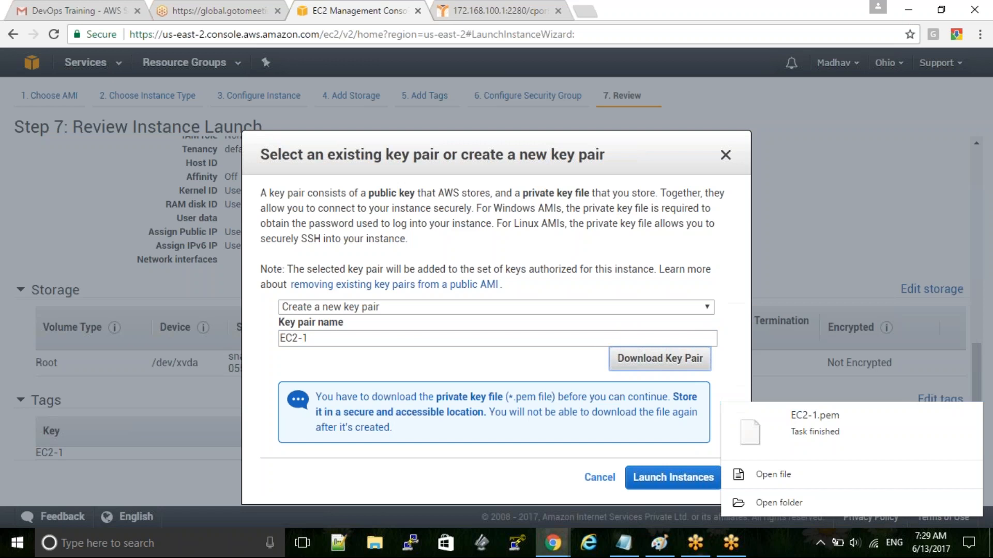
# Step: Launch the instance with the EC2-1 key pair, and open the list of running instances from the EC2 dashboard
pyautogui.click(776, 473)
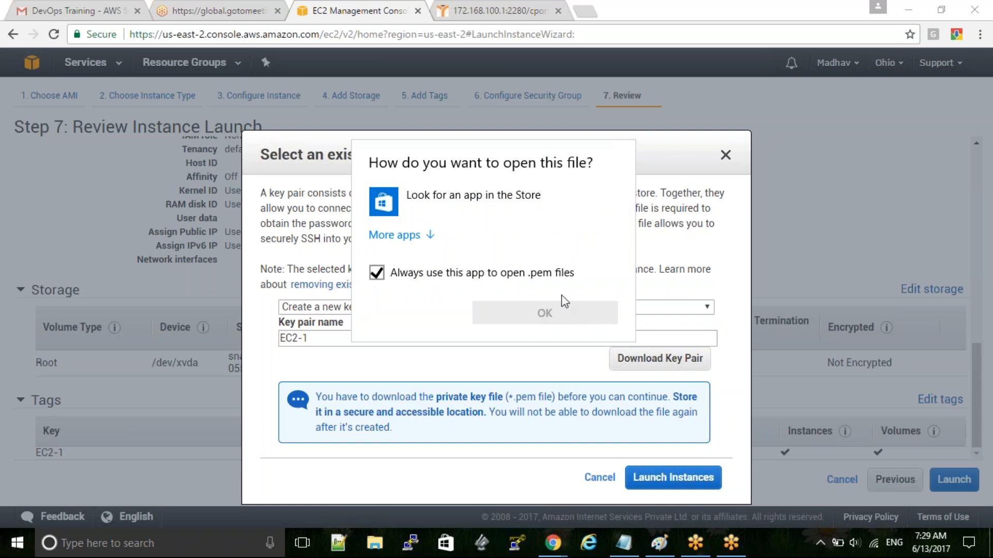
pyautogui.click(517, 520)
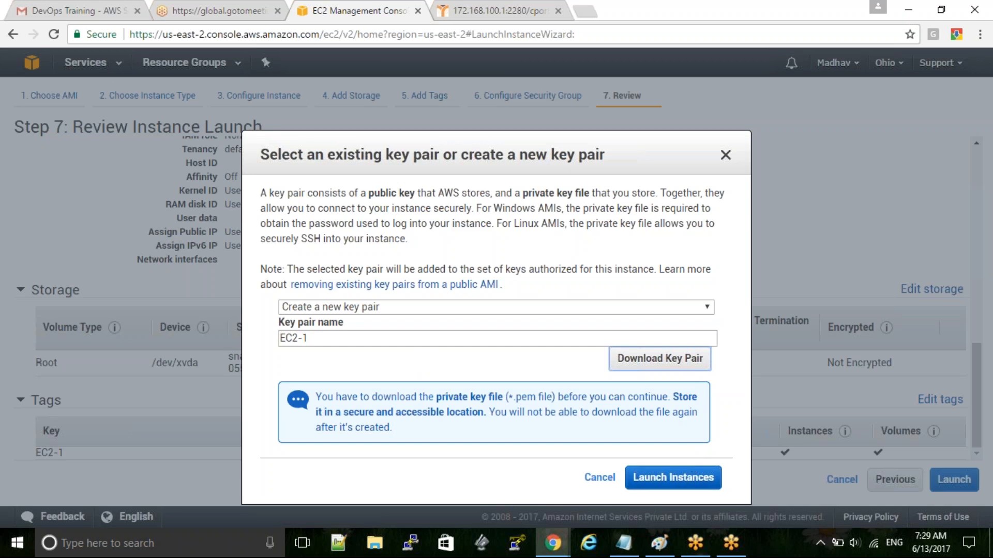
pyautogui.click(673, 477)
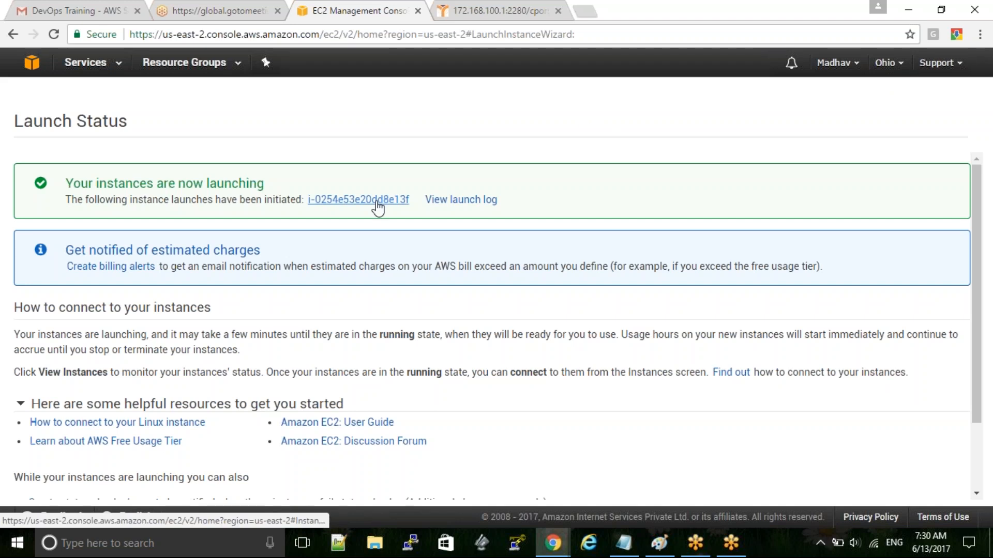
pyautogui.click(94, 70)
pyautogui.click(43, 133)
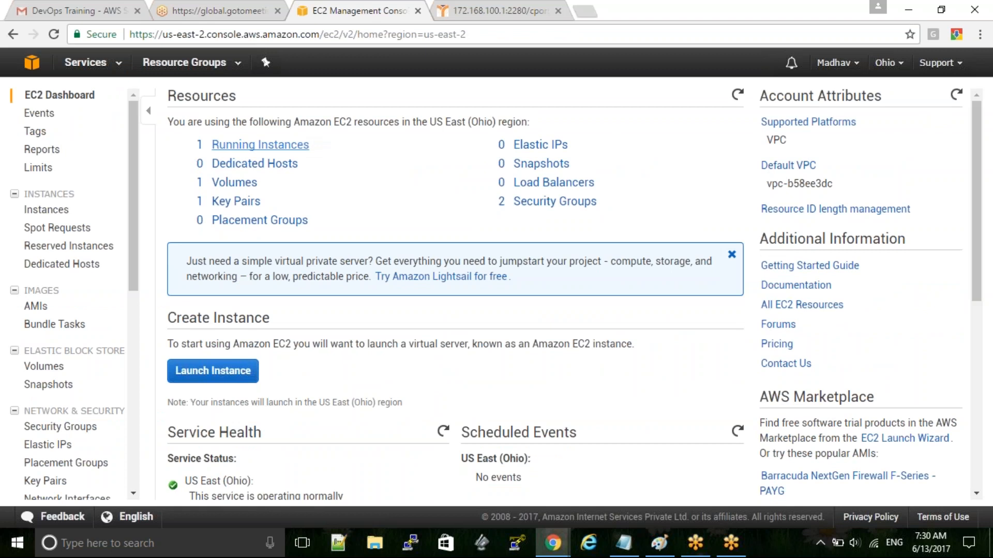
pyautogui.click(263, 151)
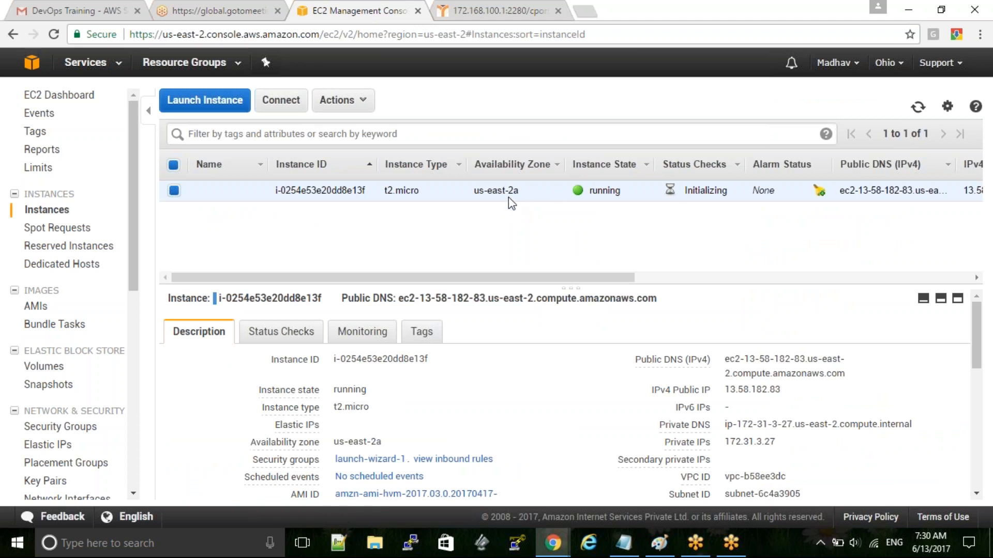
# Step: Name the new t2.micro instance EC2-1
pyautogui.moveTo(508, 197); pyautogui.dragTo(473, 190)
pyautogui.click(256, 192)
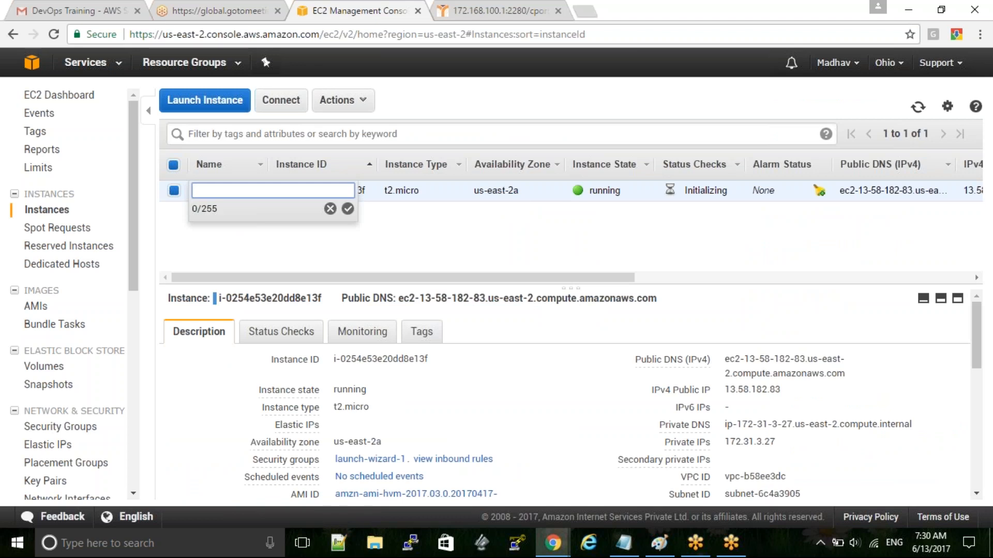
pyautogui.write('EC2-1')
pyautogui.press('Return')
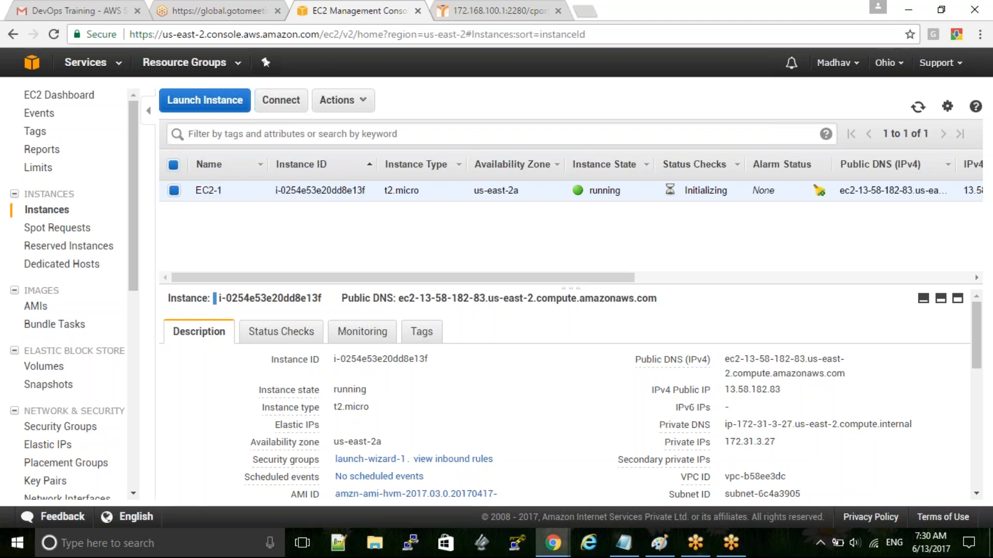
# Step: Switch the region to US East (N. Virginia) to check its instances, and return to US East (Ohio)
pyautogui.click(887, 63)
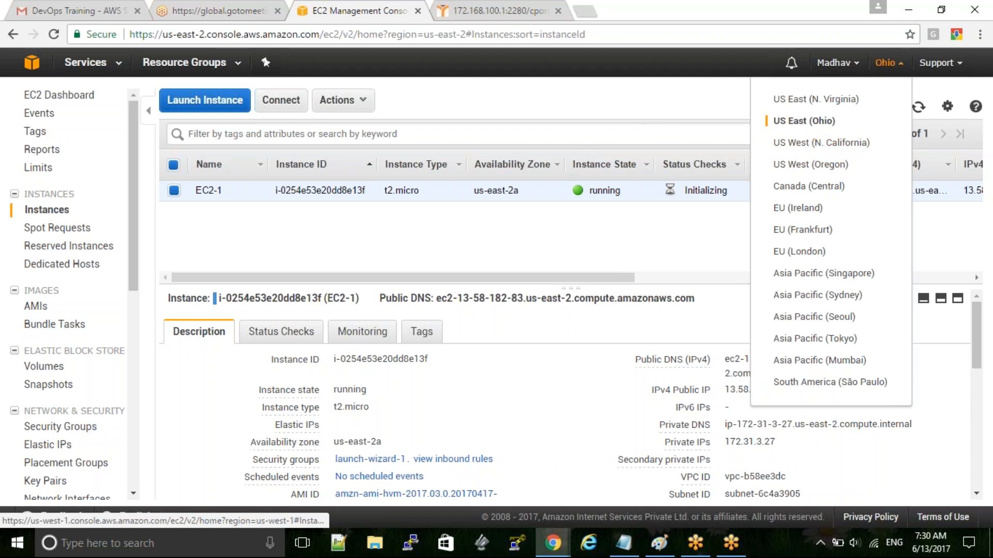
pyautogui.click(815, 98)
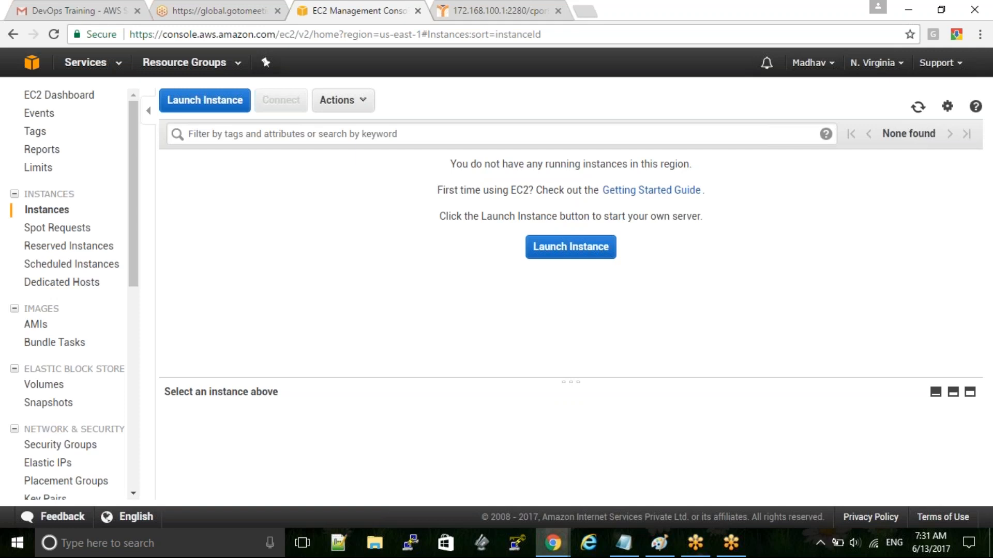
pyautogui.click(885, 63)
pyautogui.click(829, 122)
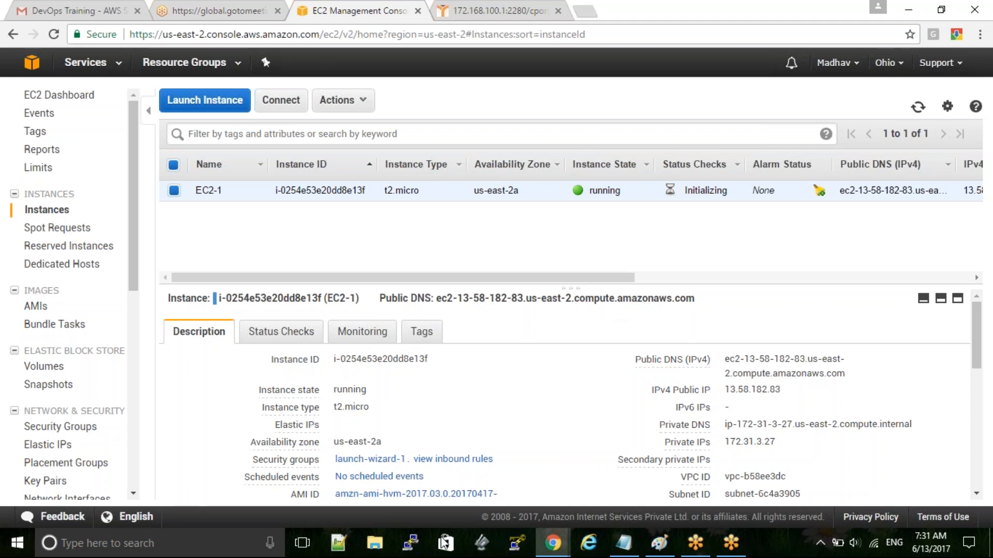
# Step: Open PuTTY and enter the EC2-1 instance's public DNS, copied from its description in the EC2 console, as the host name
pyautogui.click(409, 550)
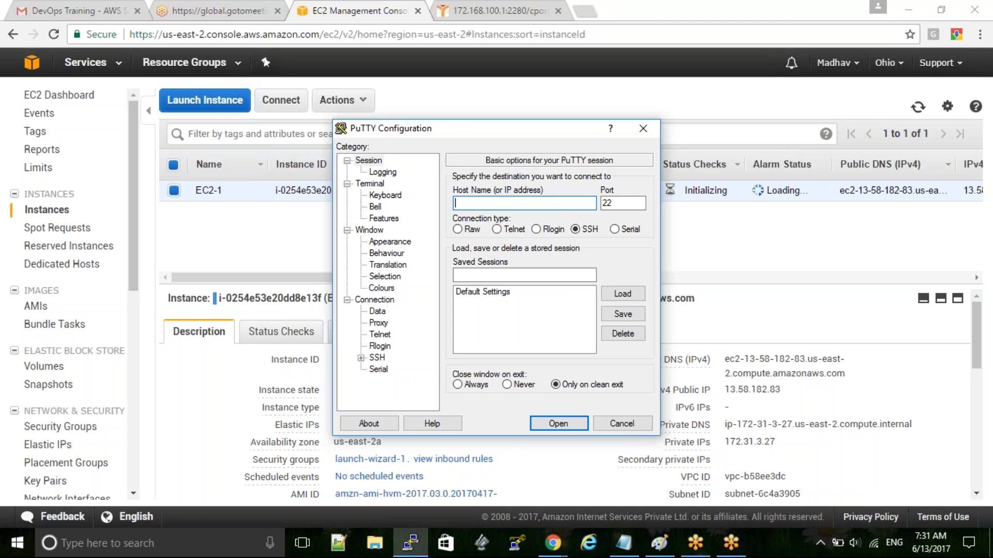
pyautogui.click(622, 202)
pyautogui.doubleClick(622, 202)
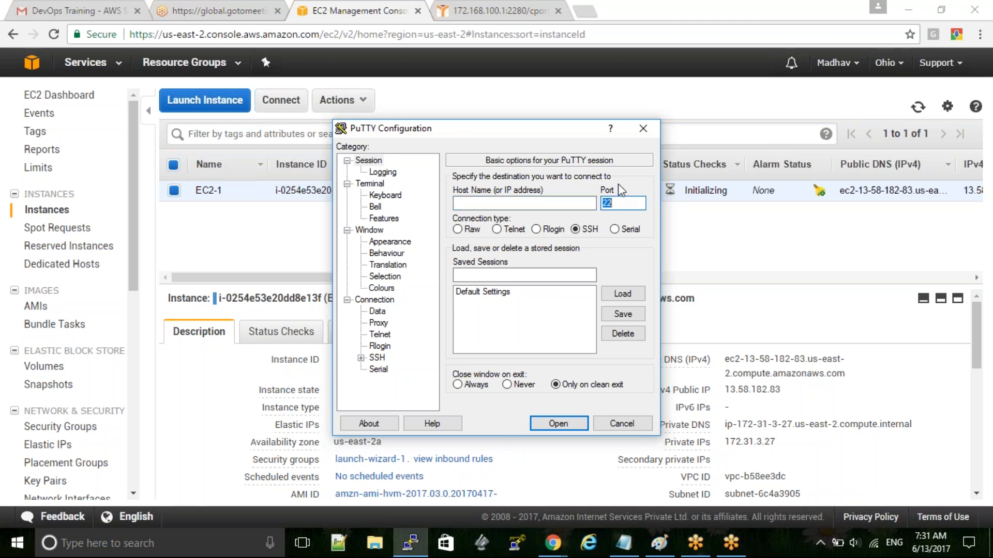
pyautogui.click(516, 205)
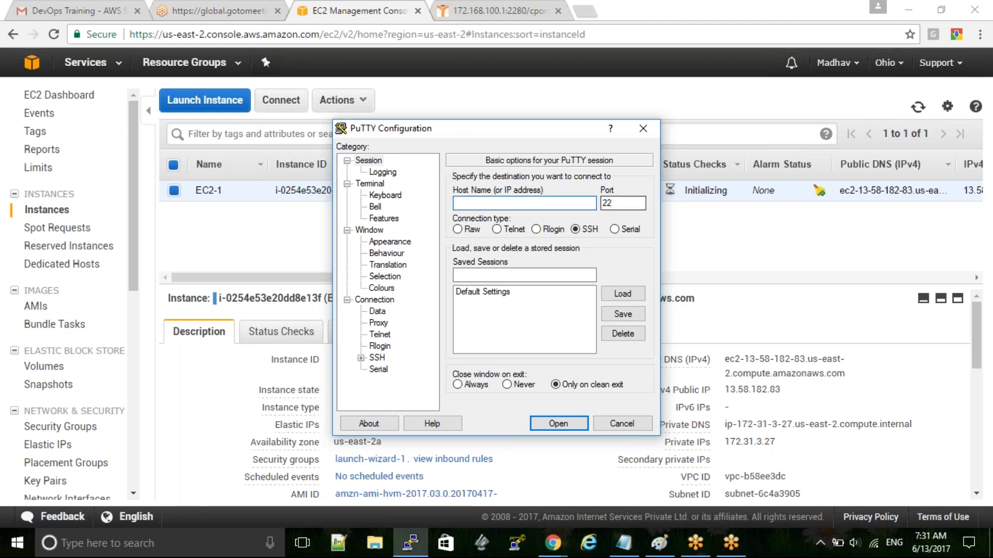
pyautogui.click(887, 398)
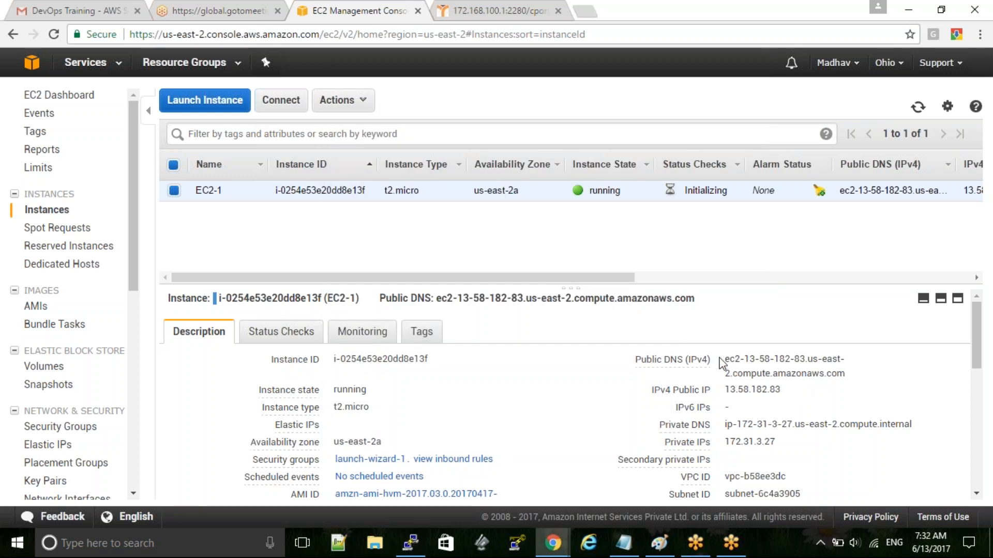
pyautogui.moveTo(725, 389); pyautogui.dragTo(780, 391)
pyautogui.moveTo(727, 361); pyautogui.dragTo(844, 377)
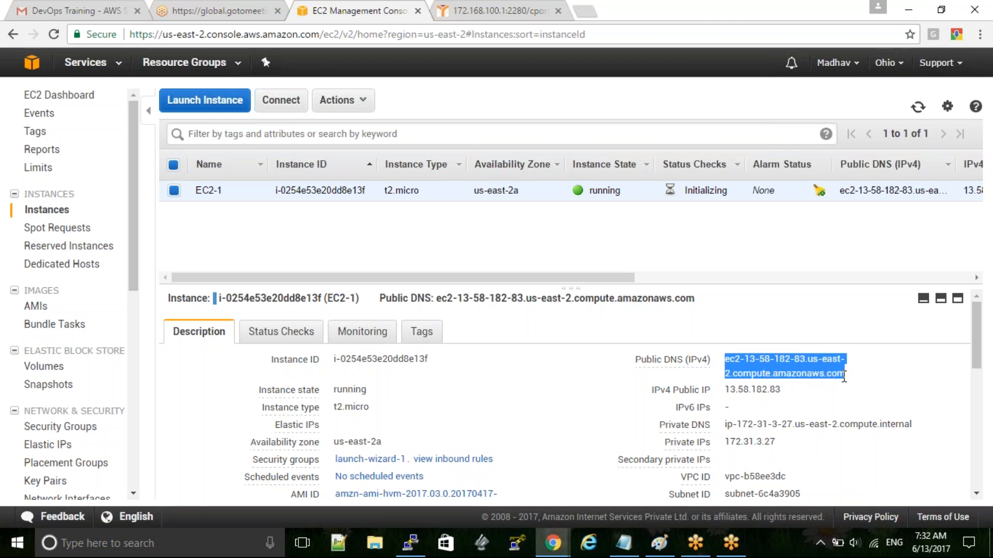
pyautogui.moveTo(553, 547)
pyautogui.moveTo(673, 391); pyautogui.dragTo(708, 391)
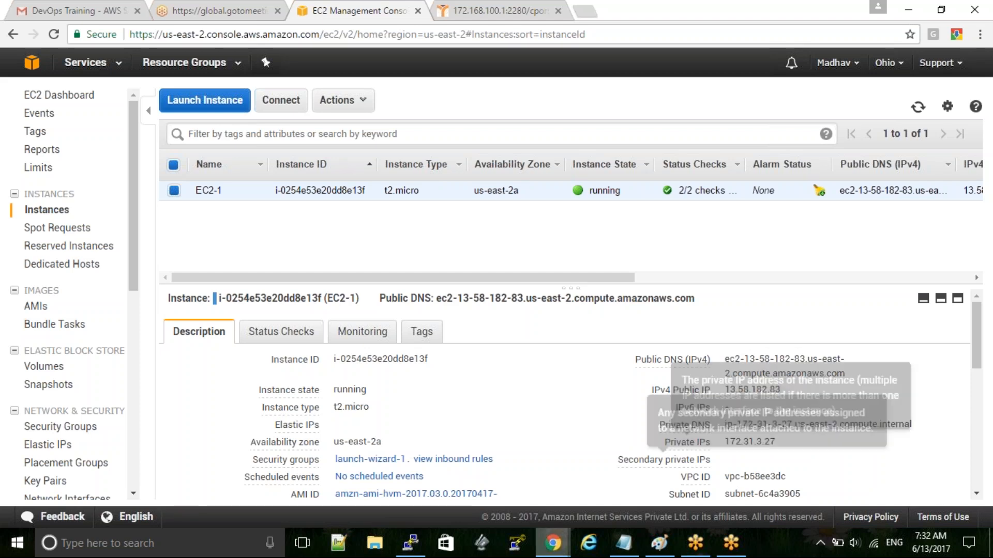
pyautogui.click(409, 545)
pyautogui.hotkey('ctrl', 'v')
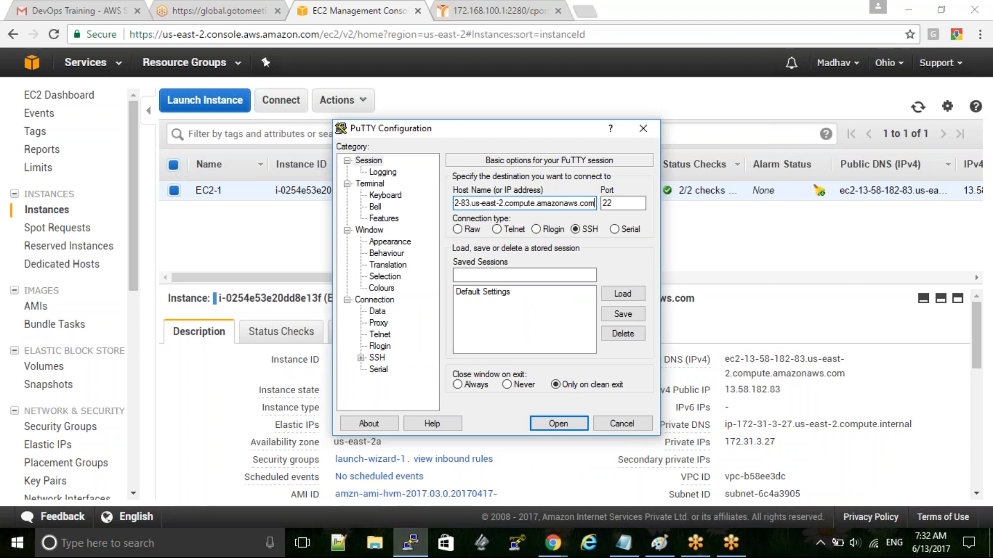
# Step: Open PuTTY's SSH authentication settings and check the Downloads folder for a usable private key file
pyautogui.click(361, 357)
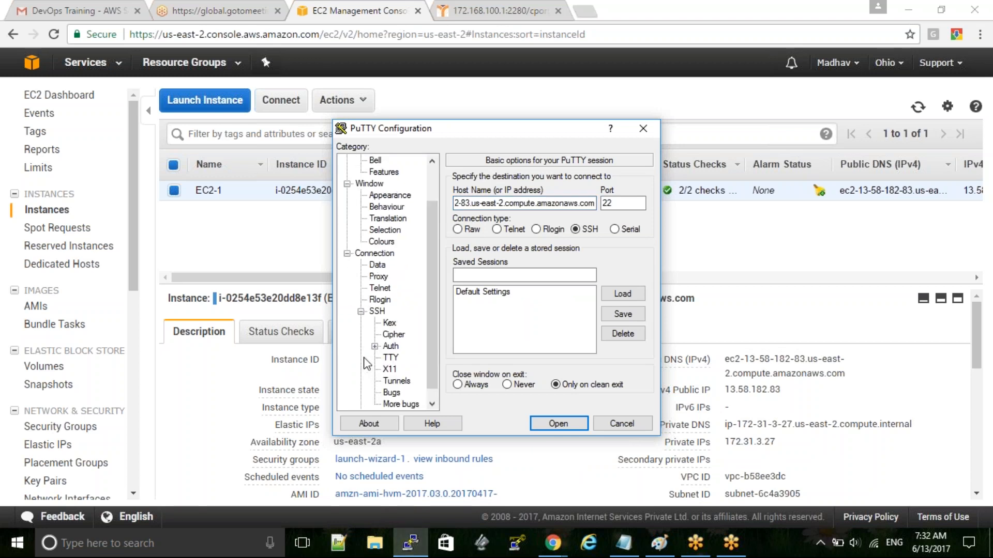
pyautogui.click(391, 348)
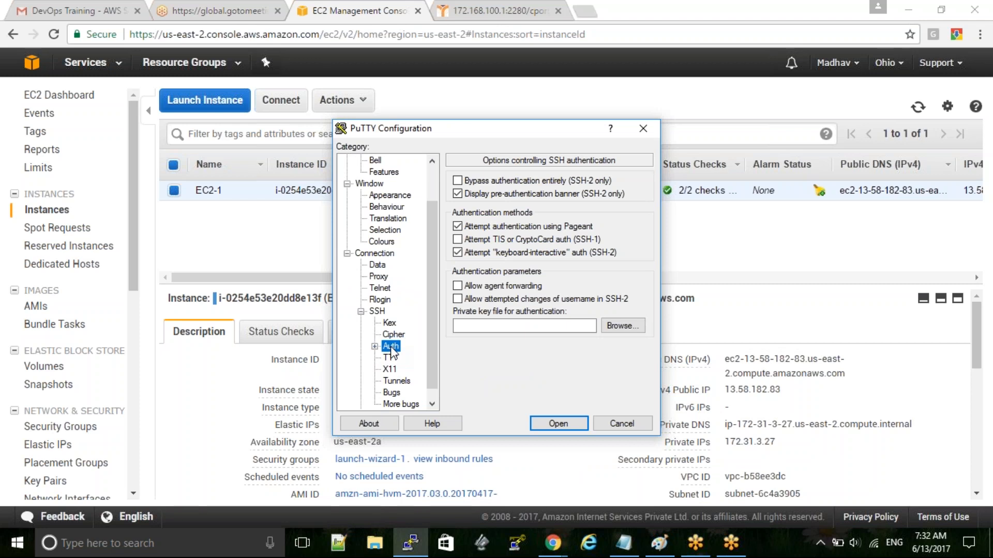
pyautogui.click(632, 333)
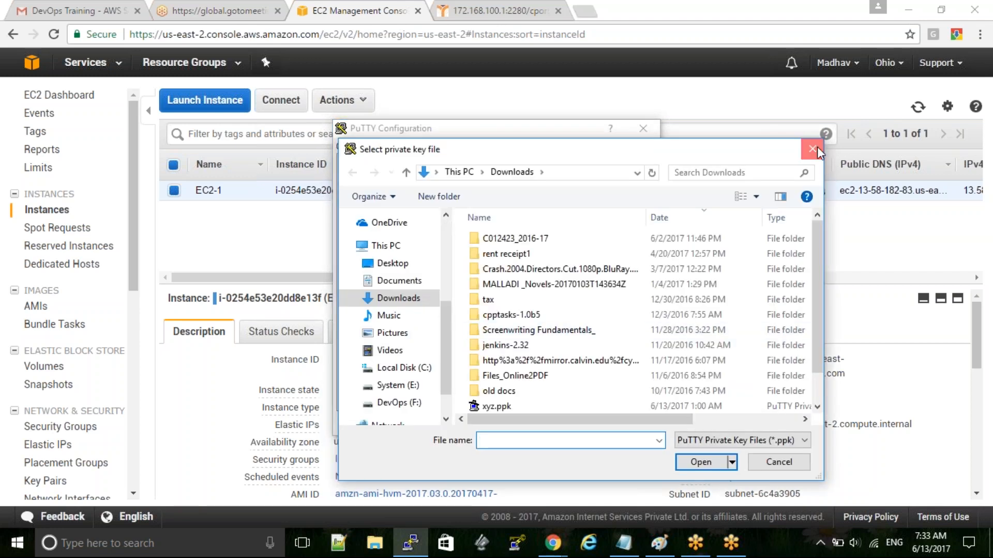
pyautogui.click(817, 146)
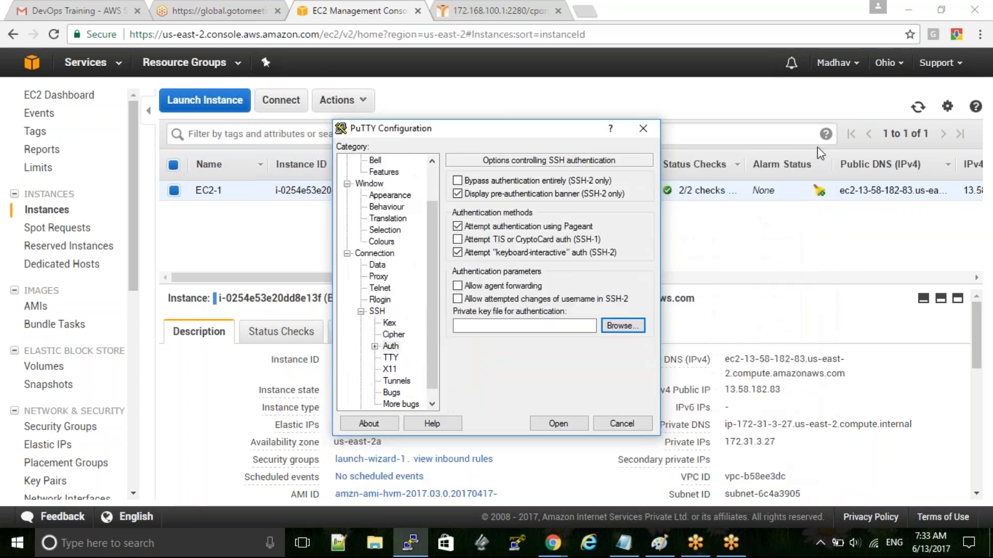
# Step: Open PuTTY Key Generator and load EC2-1.pem from Downloads, showing all file types
pyautogui.click(515, 544)
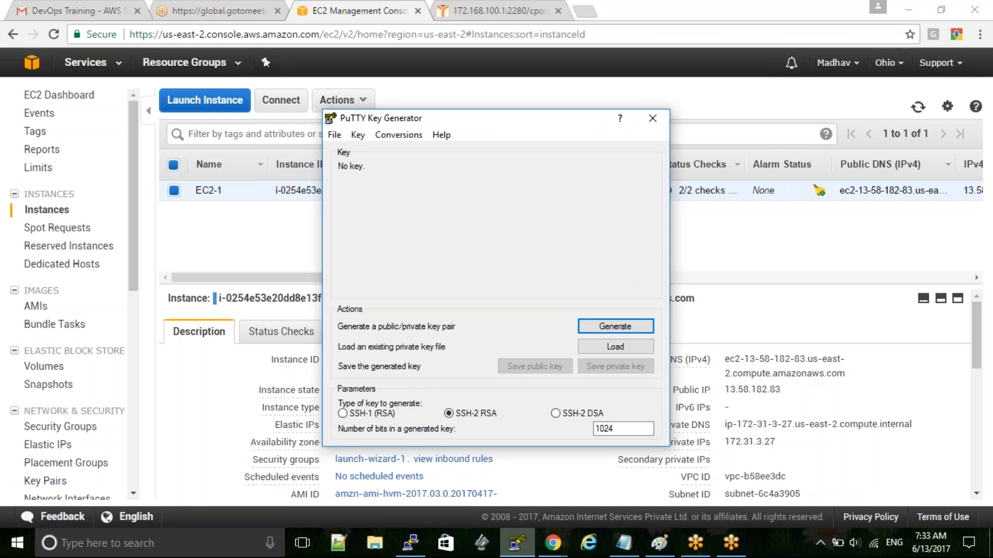
pyautogui.click(622, 349)
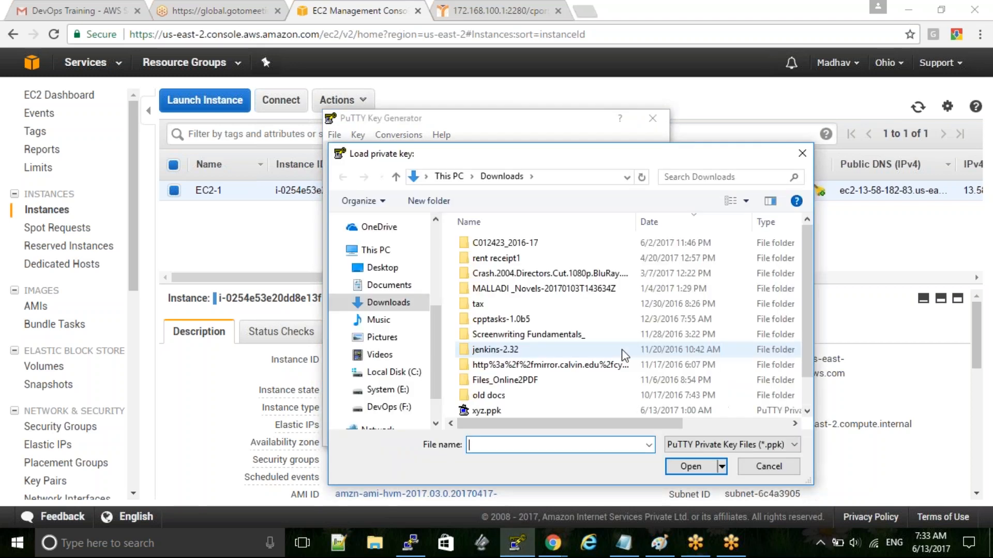
pyautogui.moveTo(807, 317); pyautogui.dragTo(817, 382)
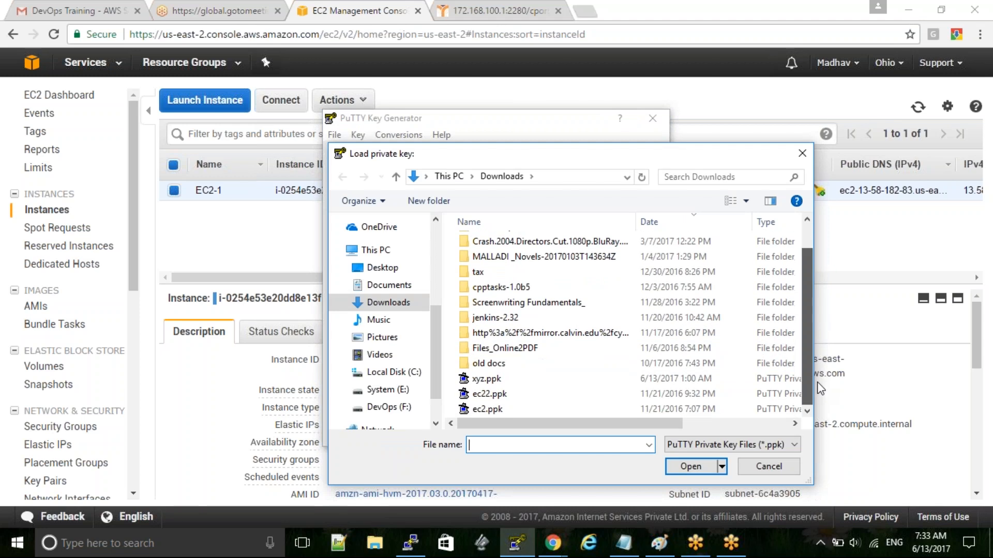
pyautogui.click(744, 446)
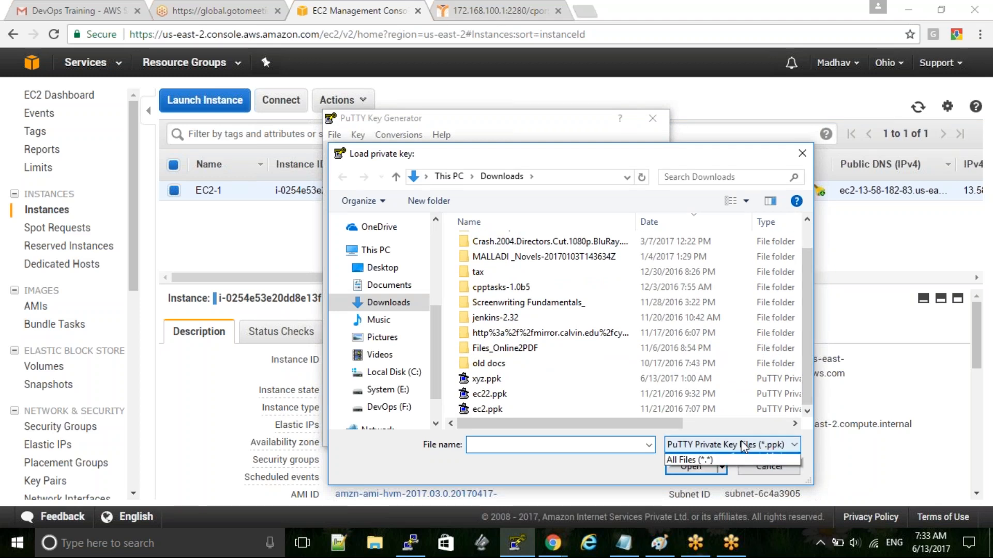
pyautogui.click(734, 468)
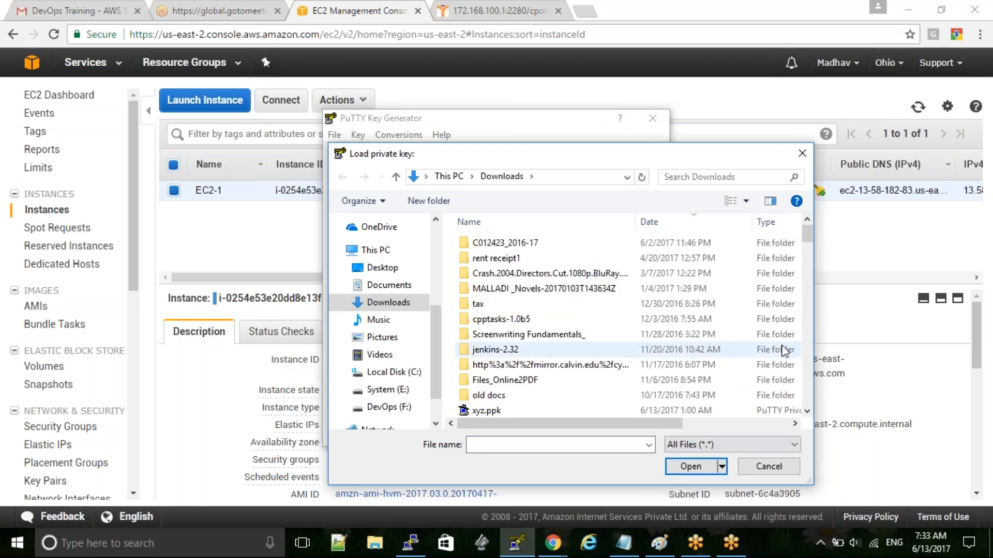
pyautogui.click(538, 290)
pyautogui.press('e')
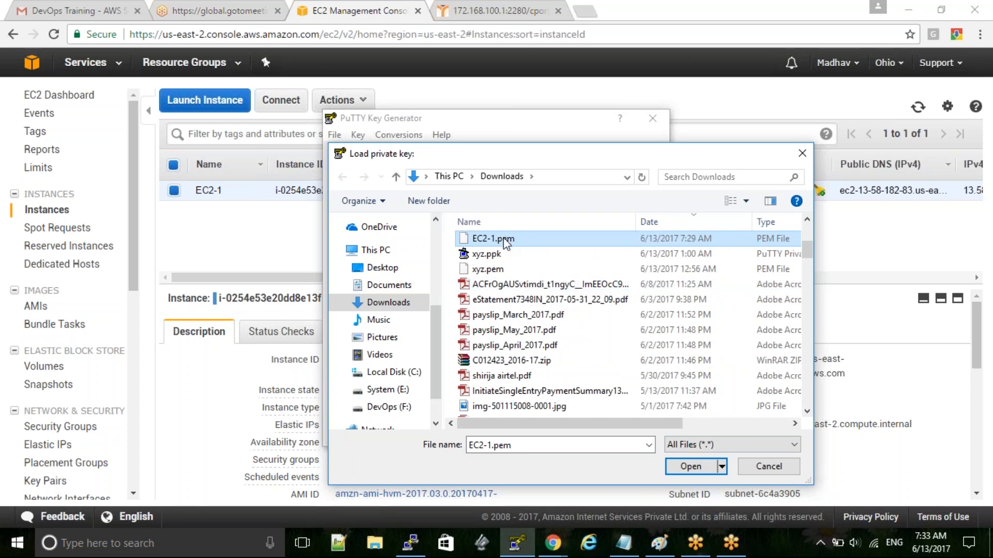
pyautogui.doubleClick(503, 239)
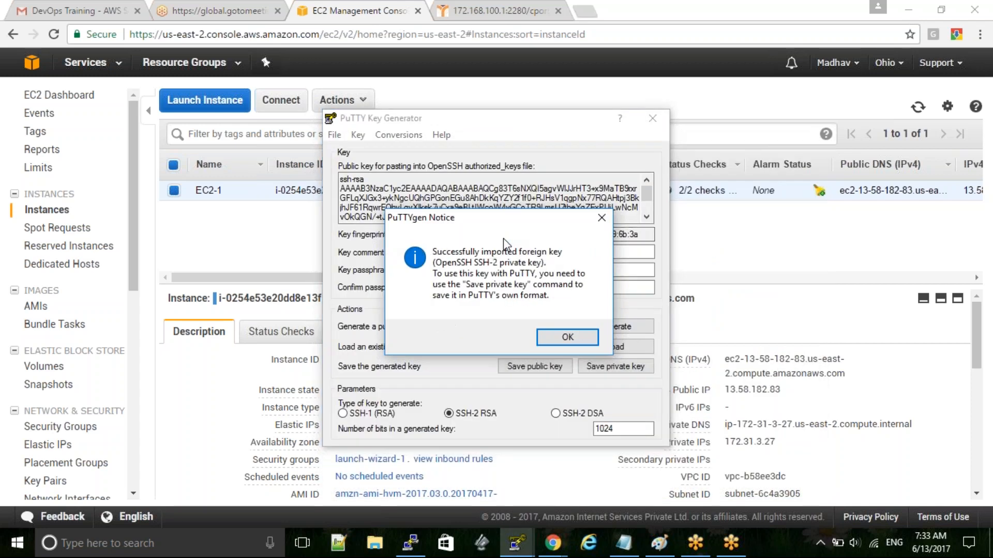
pyautogui.click(550, 337)
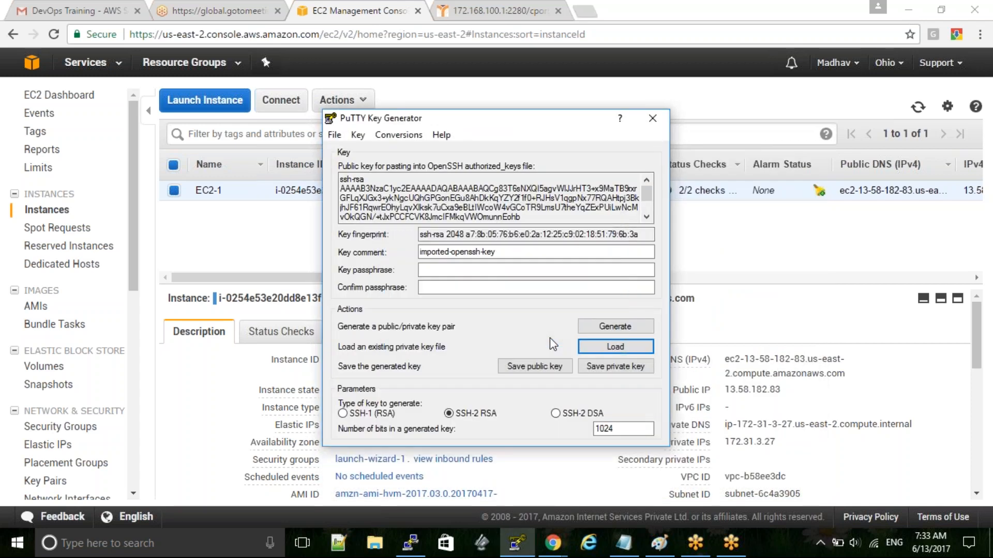
# Step: Save the imported private key without a passphrase as EC2-1 in PPK format in Downloads, and close PuTTY Key Generator
pyautogui.click(600, 371)
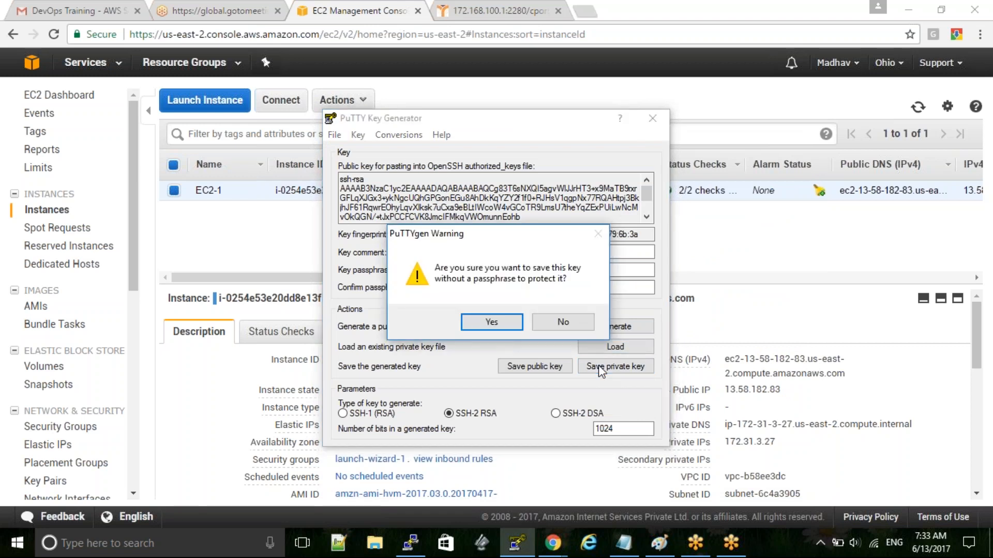
pyautogui.click(492, 323)
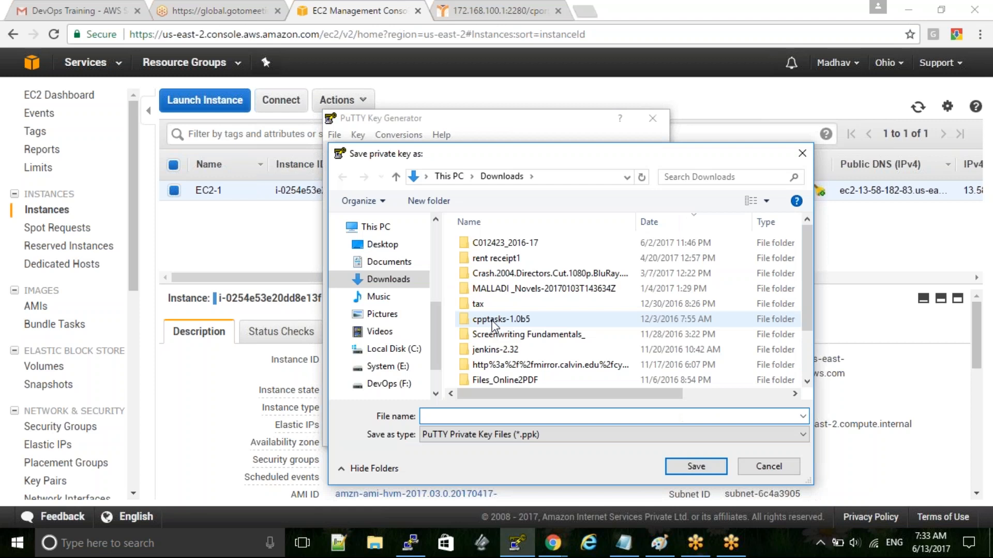
pyautogui.write('EC2-1')
pyautogui.click(696, 467)
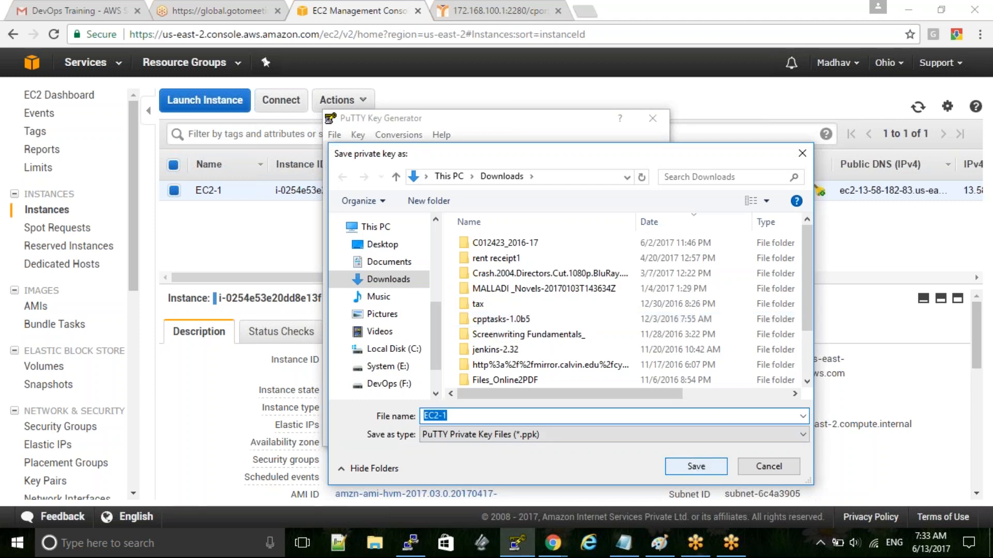
pyautogui.click(652, 118)
# Step: Set EC2-1.ppk from Downloads as PuTTY's private key file for authentication
pyautogui.click(631, 329)
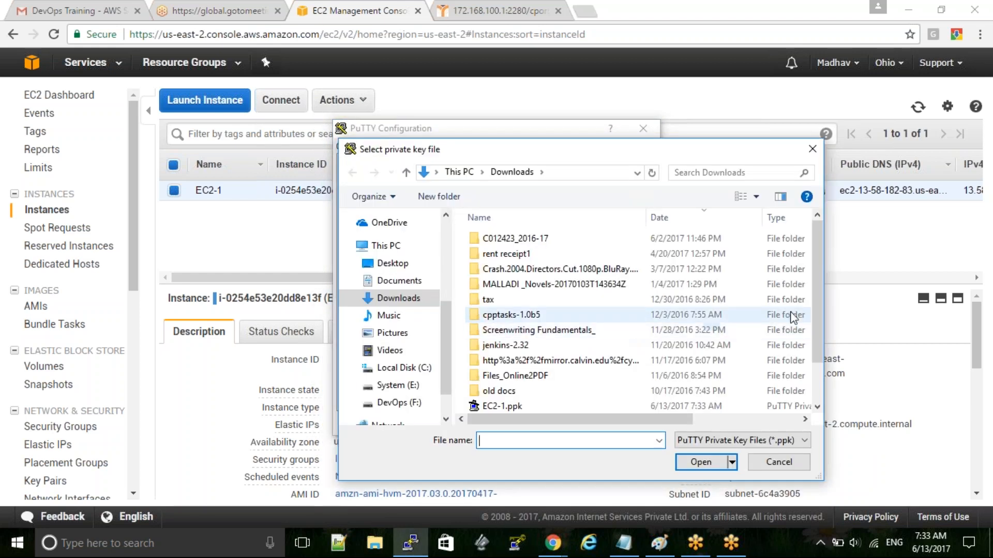
pyautogui.click(504, 406)
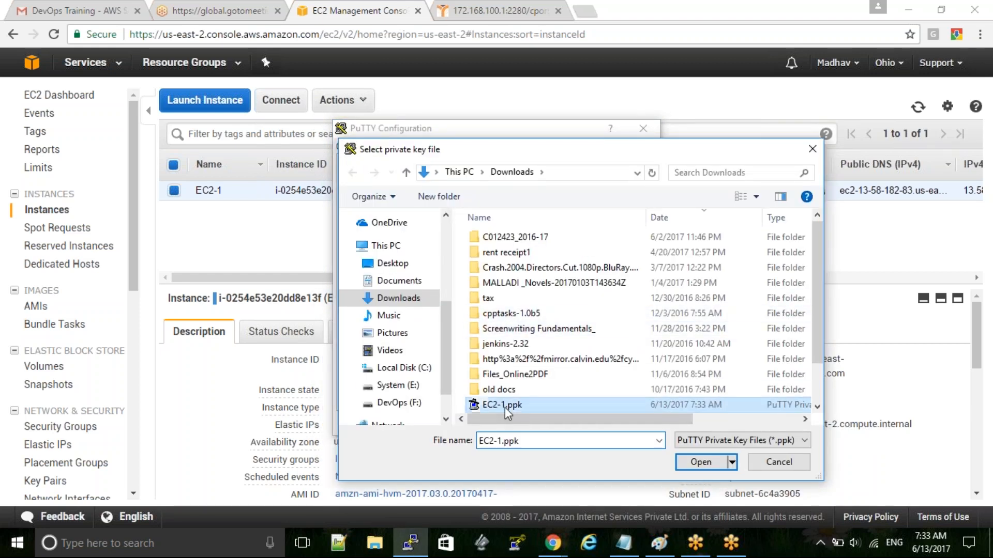
pyautogui.click(711, 467)
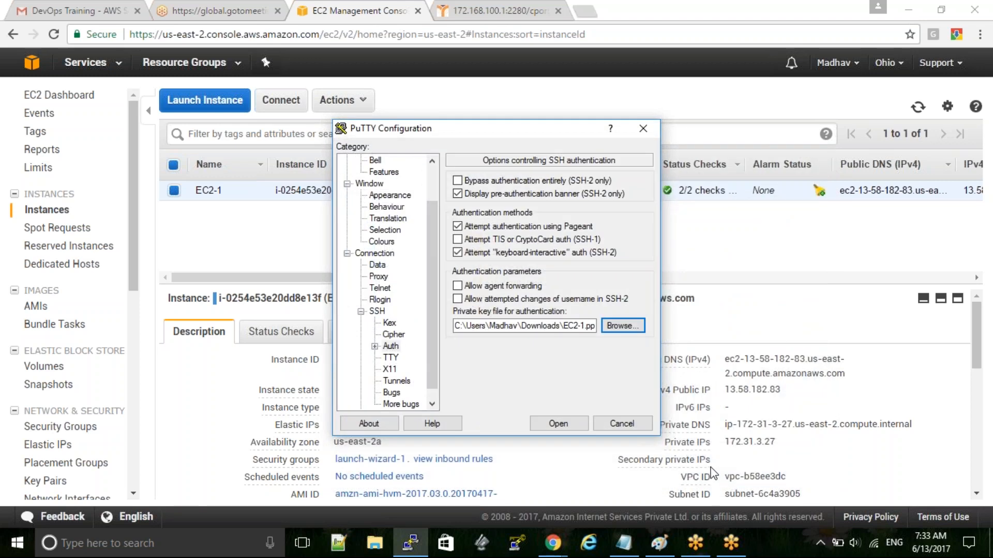
# Step: Open the SSH connection to the EC2-1 instance, accept and cache its host key, and log in as ec2-user
pyautogui.click(555, 425)
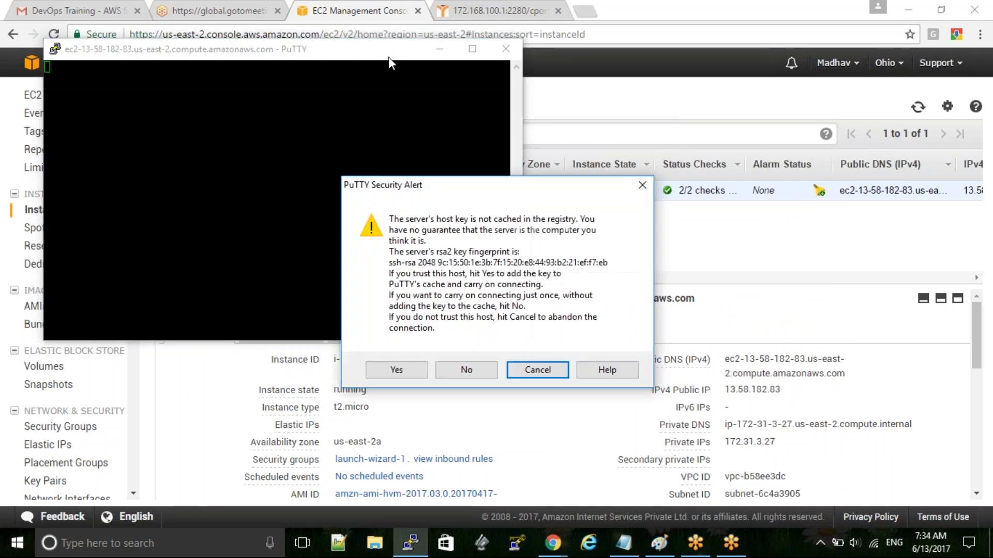
pyautogui.click(390, 374)
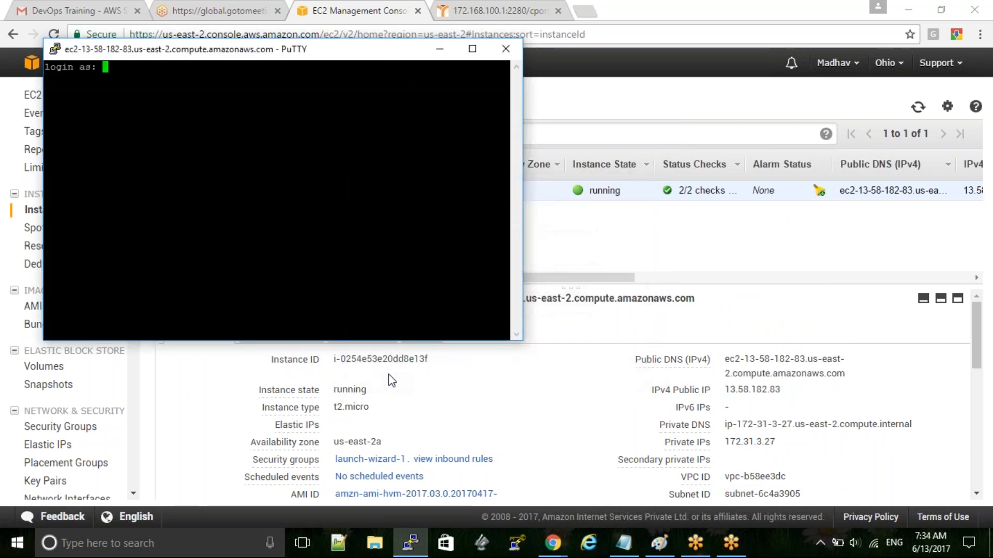
pyautogui.moveTo(348, 56); pyautogui.dragTo(516, 95)
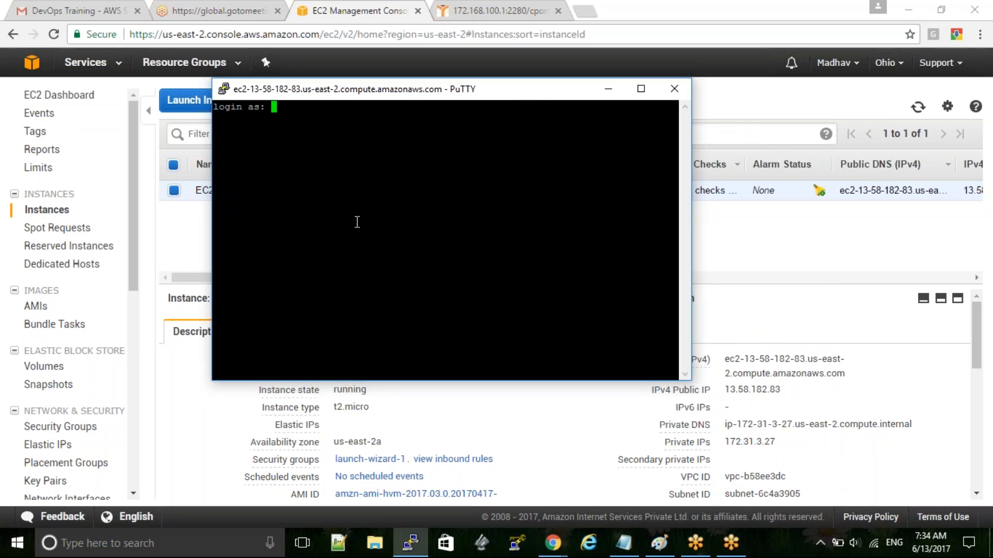
pyautogui.write('ec2-user')
pyautogui.press('Return')
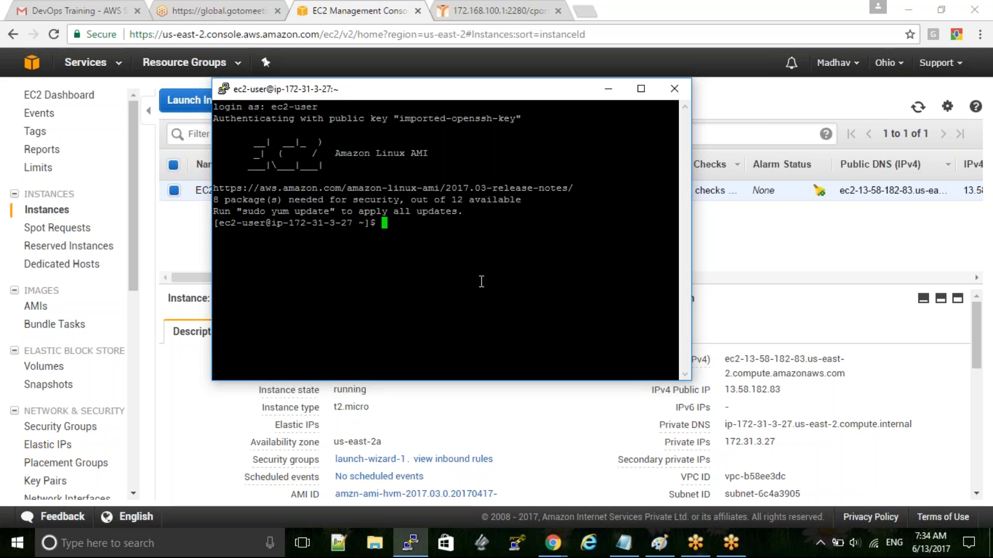
# Step: Print the login session's working directory with pwd and change to the root directory with cd /
pyautogui.write('pwd')
pyautogui.press('Return')
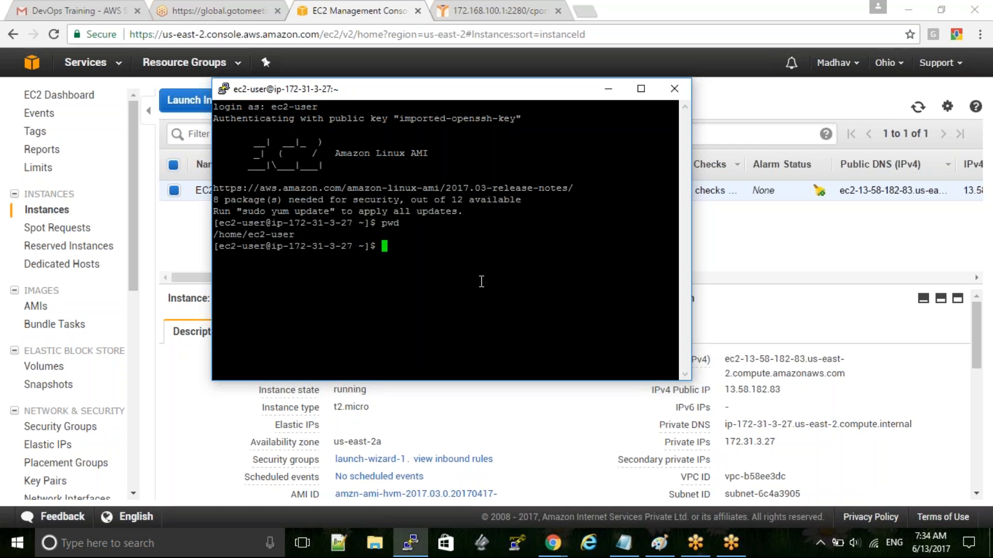
pyautogui.write('cd /')
pyautogui.press('Return')
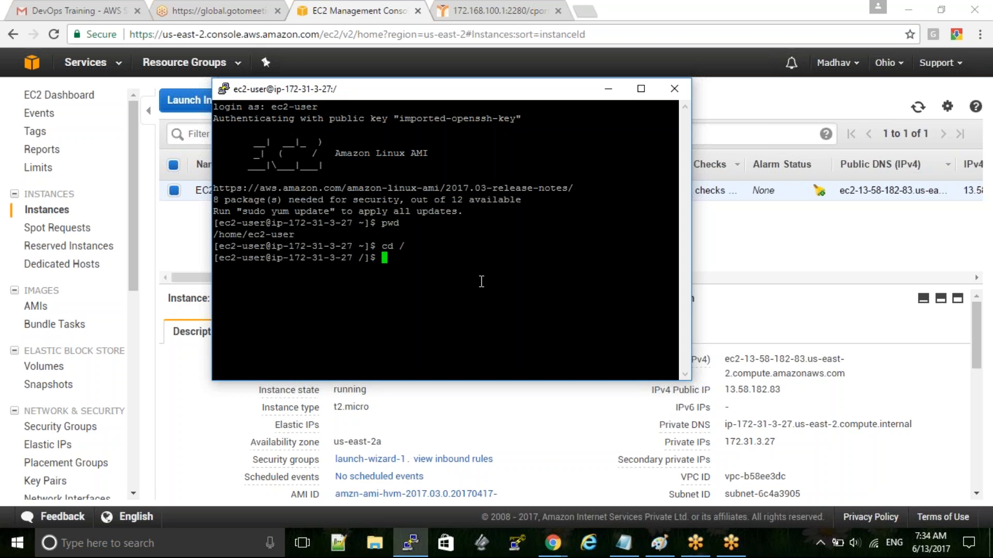
# Step: Check the working directory again with pwd and list the root directory's contents with ls
pyautogui.write('pwd')
pyautogui.press('Return')
pyautogui.write('ls')
pyautogui.press('Return')
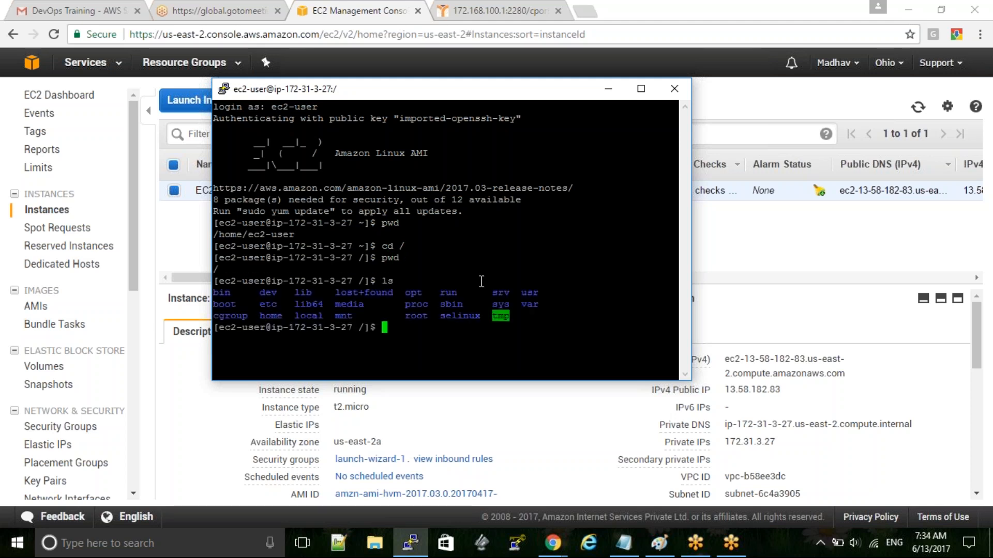